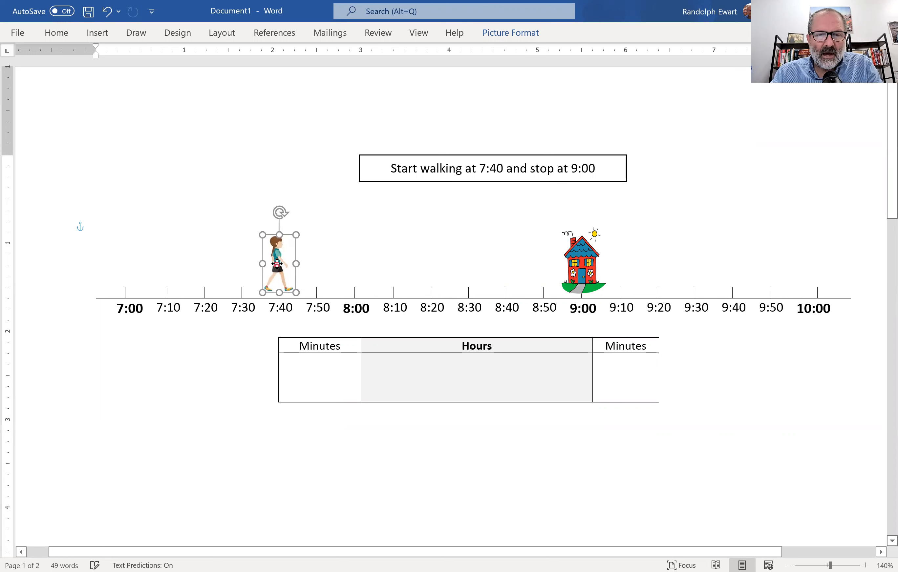
- Inspect the table underlying the 7:00 to 10:00 walking timeline, and go to the dollar number line on page 2
click(237, 203)
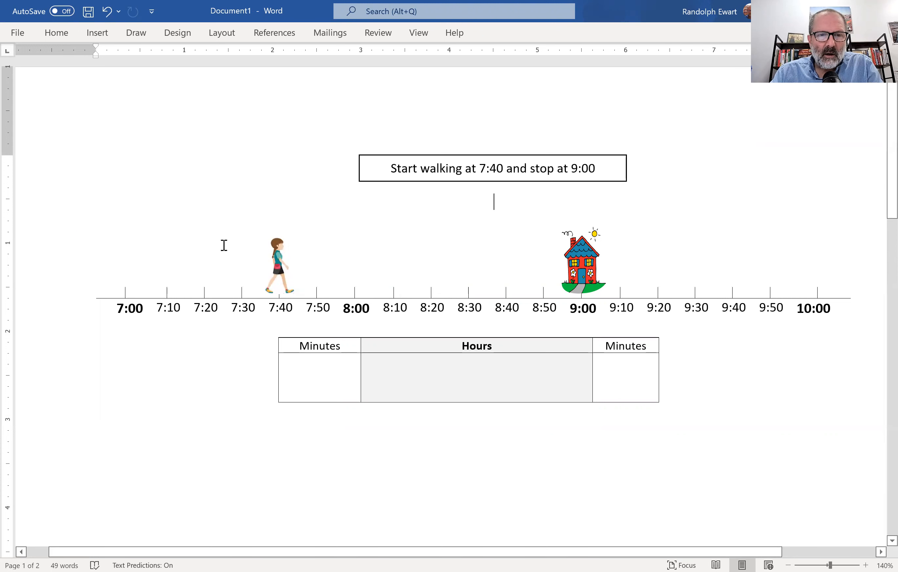
click(192, 296)
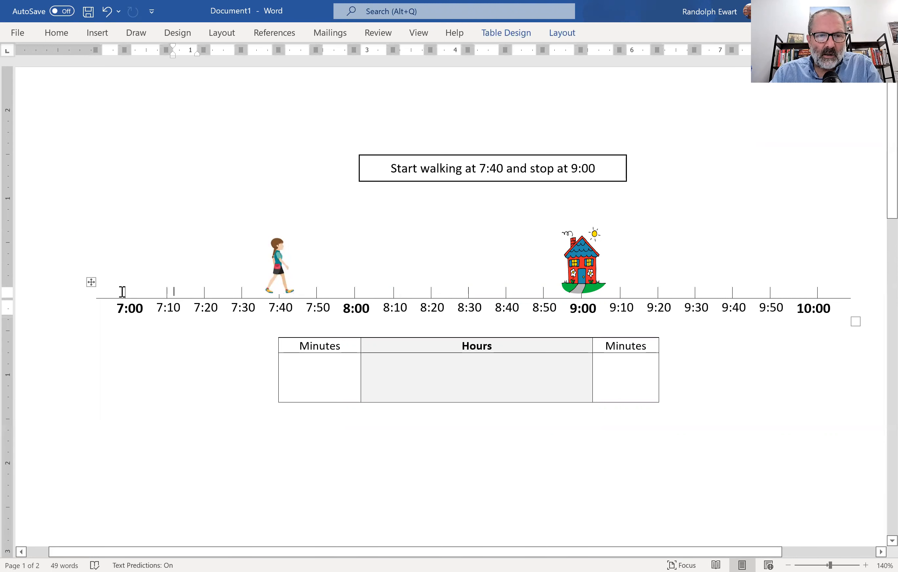
click(92, 283)
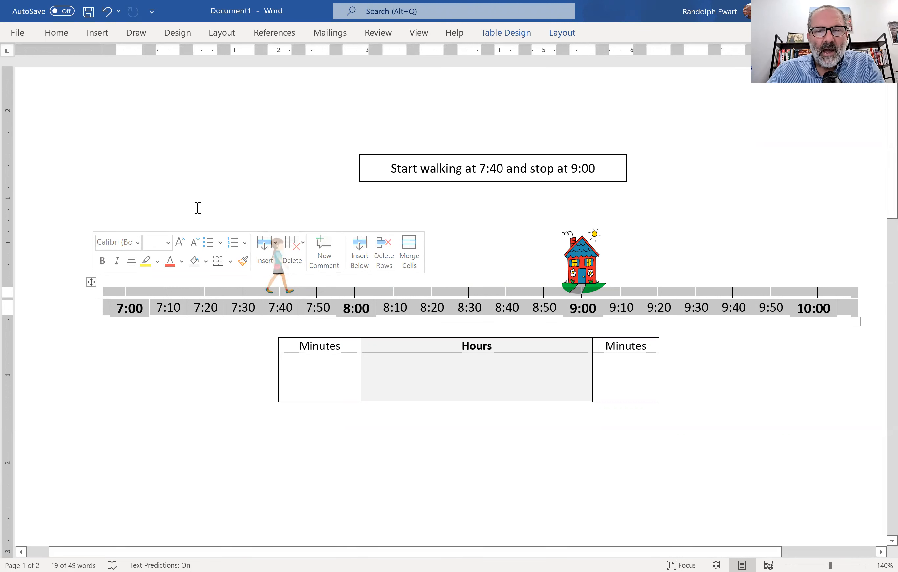
click(240, 167)
scroll(246, 173, down, 15)
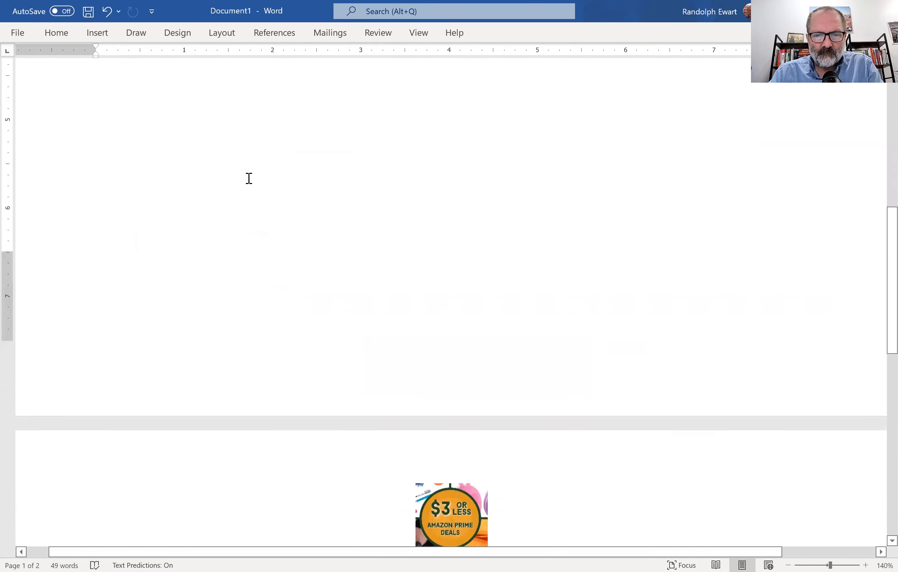
scroll(249, 180, down, 5)
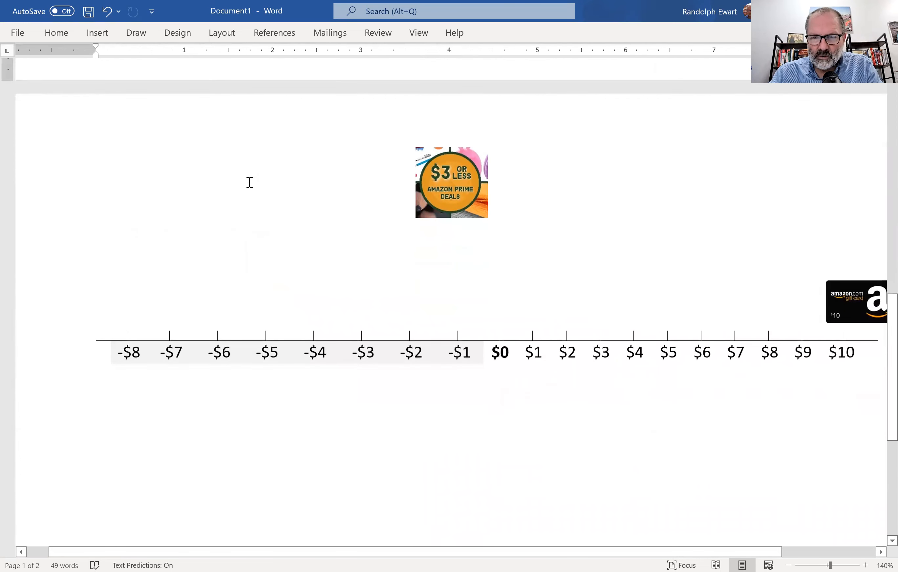
- Move the $3 deals picture above the $5 mark and the Amazon gift card to the $7 mark on the dollar number line
click(849, 306)
drag(849, 306, 845, 315)
drag(443, 193, 499, 220)
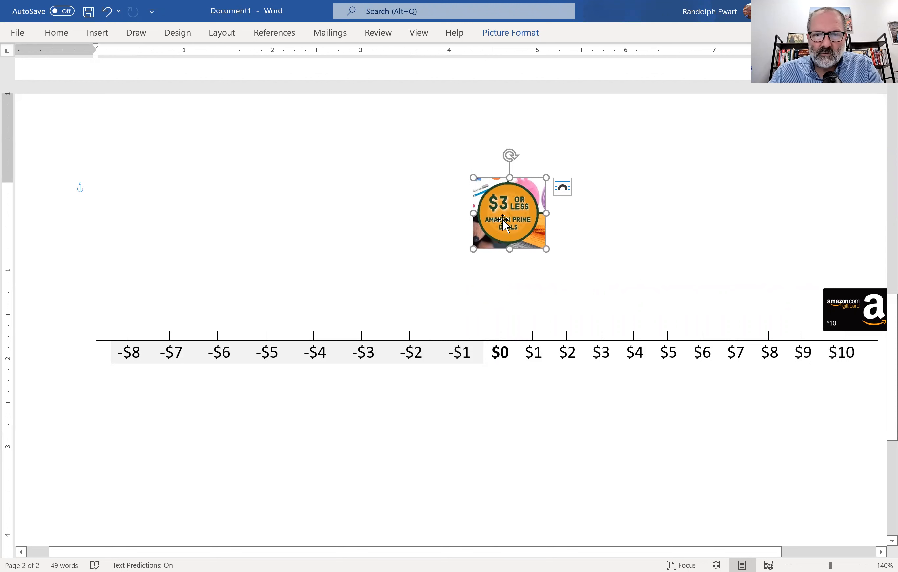
drag(528, 228, 686, 233)
drag(867, 307, 747, 304)
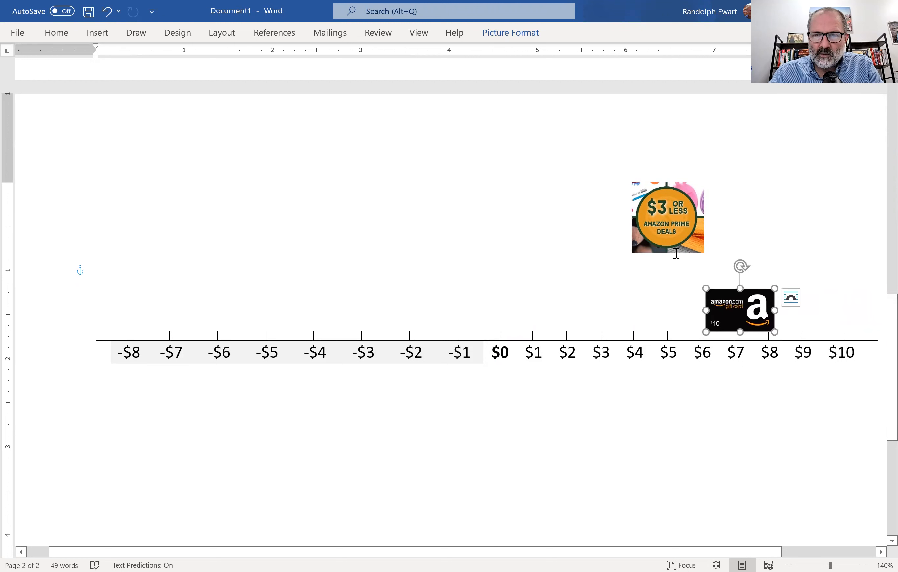
- Duplicate the $3 deals picture and arrange the two copies above the positive dollar marks, near $4.50 and $8
click(670, 232)
right_click(670, 235)
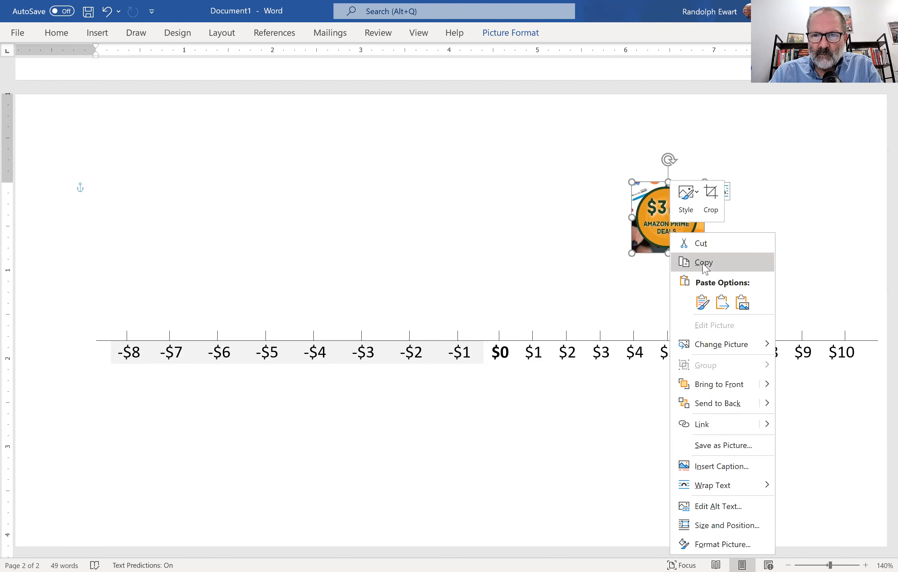
click(520, 200)
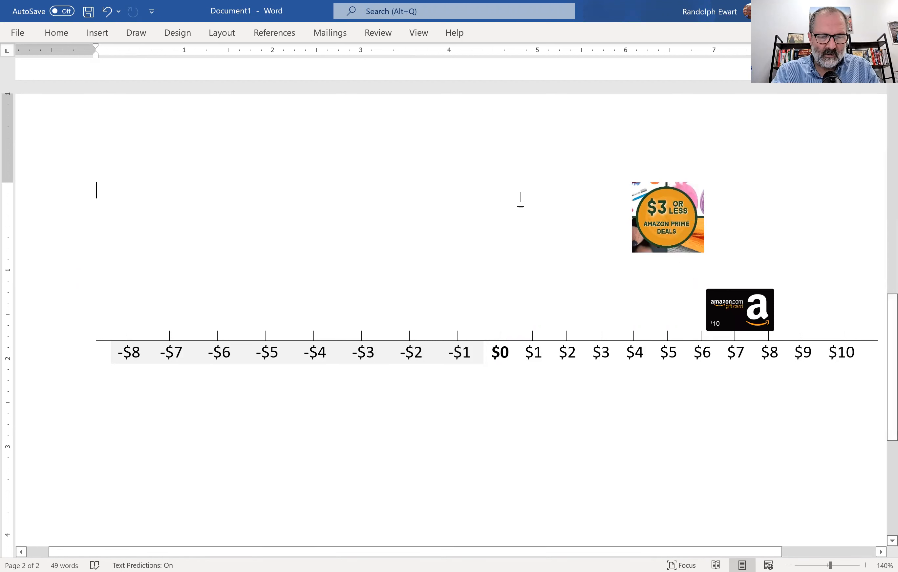
key(ctrl+v)
drag(166, 220, 520, 222)
drag(695, 226, 803, 237)
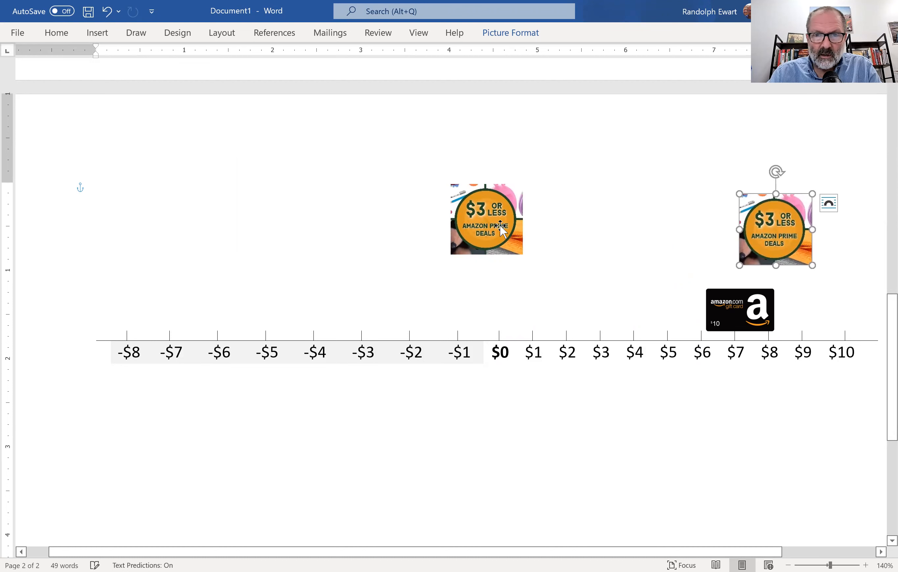
drag(502, 228, 668, 236)
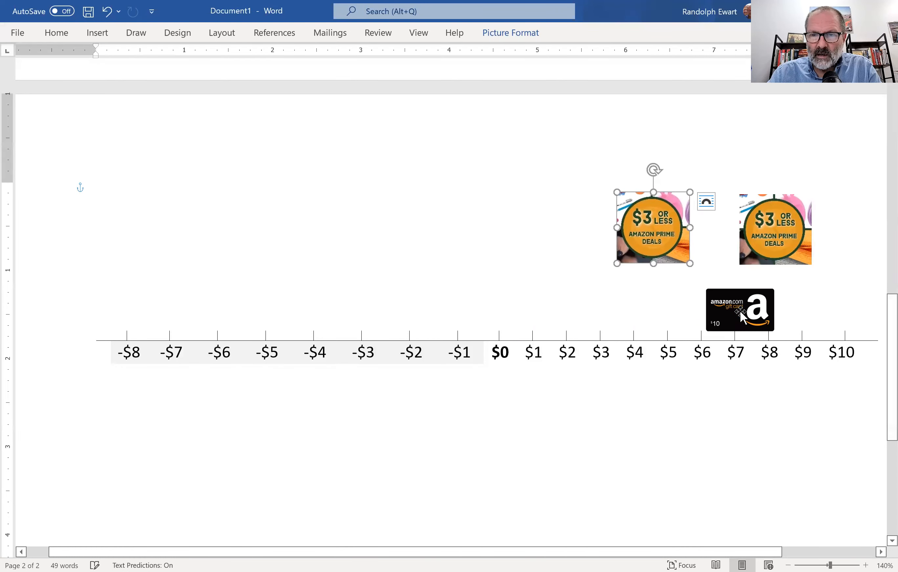
- Move the Amazon gift card to the $4 mark and highlight the dollar number line's underlying table
drag(742, 316, 622, 310)
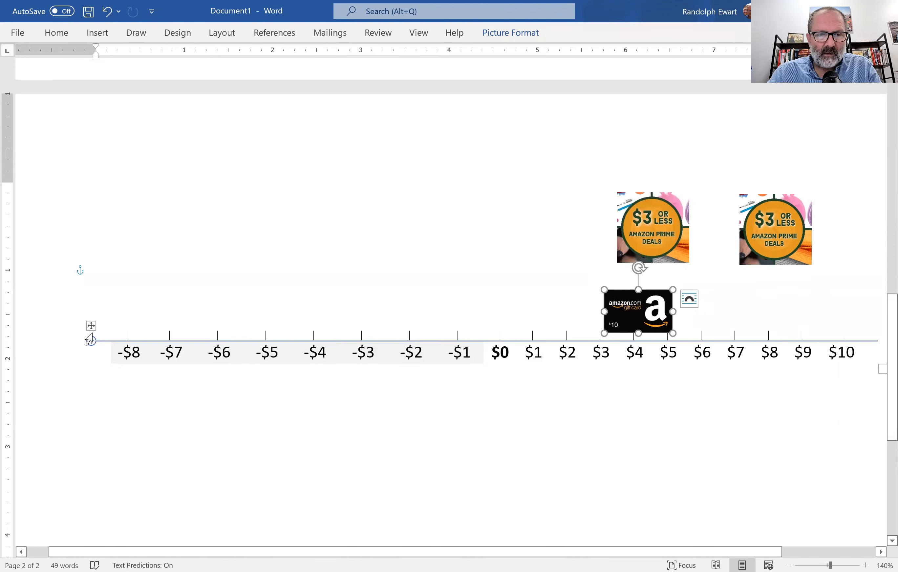
click(92, 326)
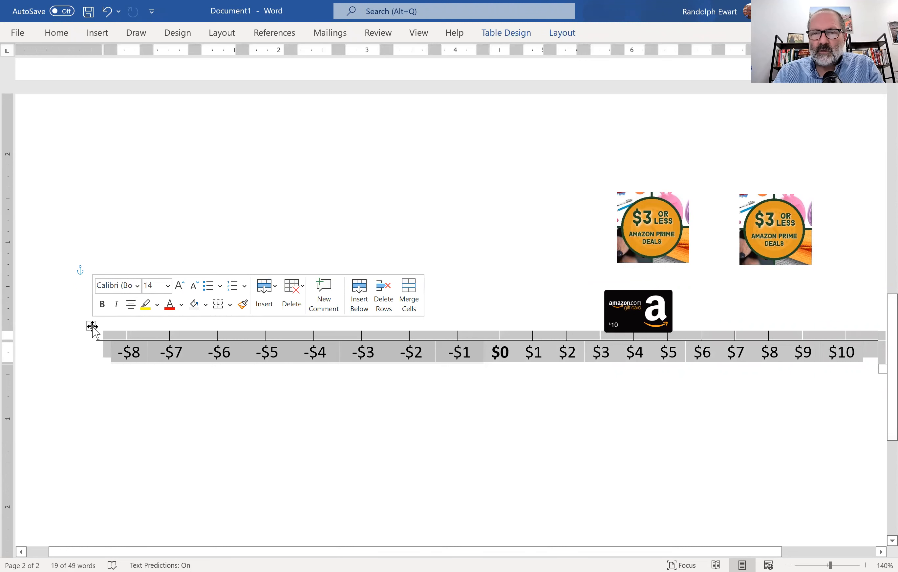
click(184, 252)
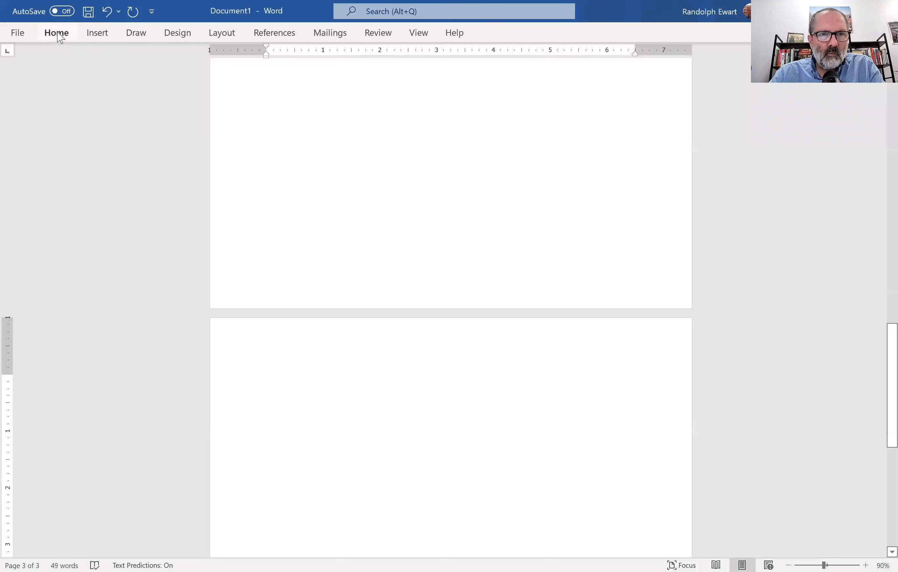
- Set the page orientation to landscape
click(226, 35)
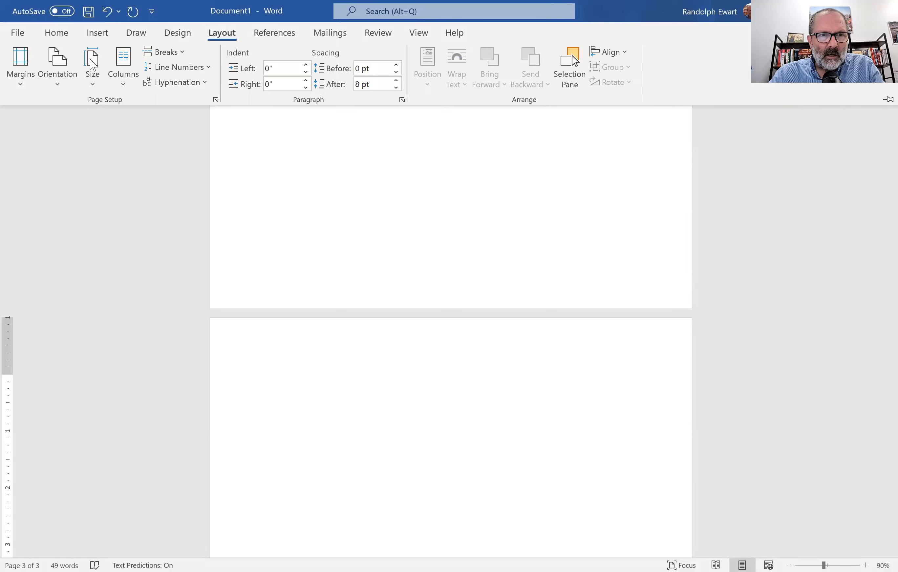
click(55, 88)
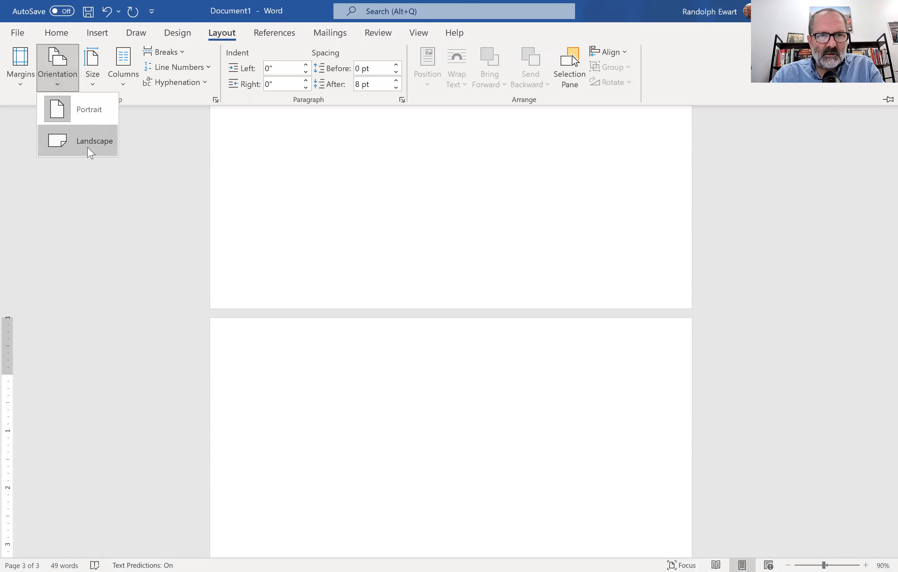
click(88, 147)
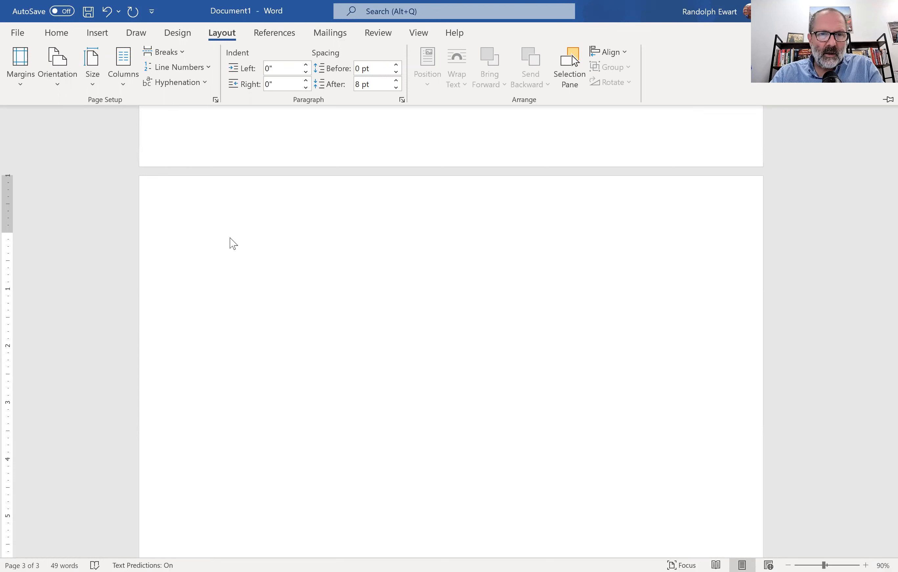
- Insert a table with 20 columns and 2 rows on the blank page 3
click(97, 32)
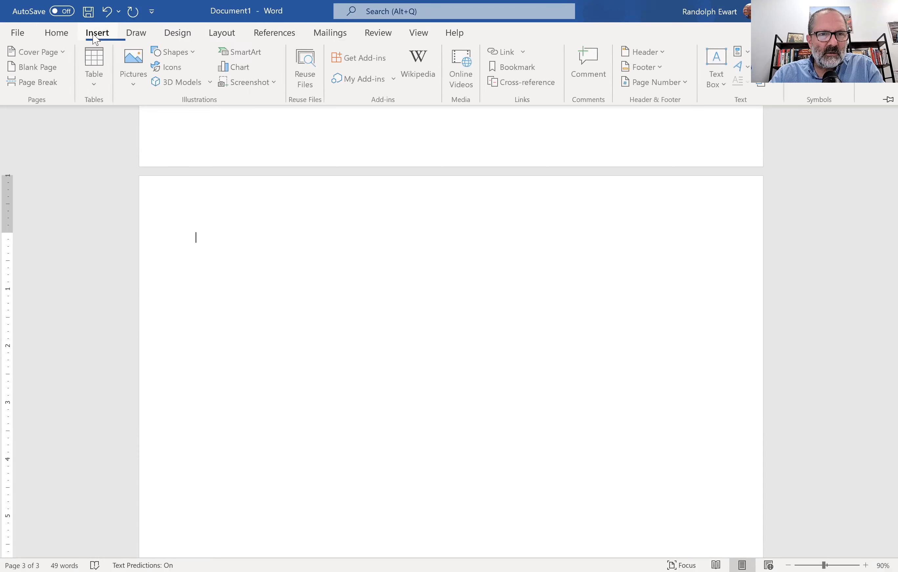
click(97, 90)
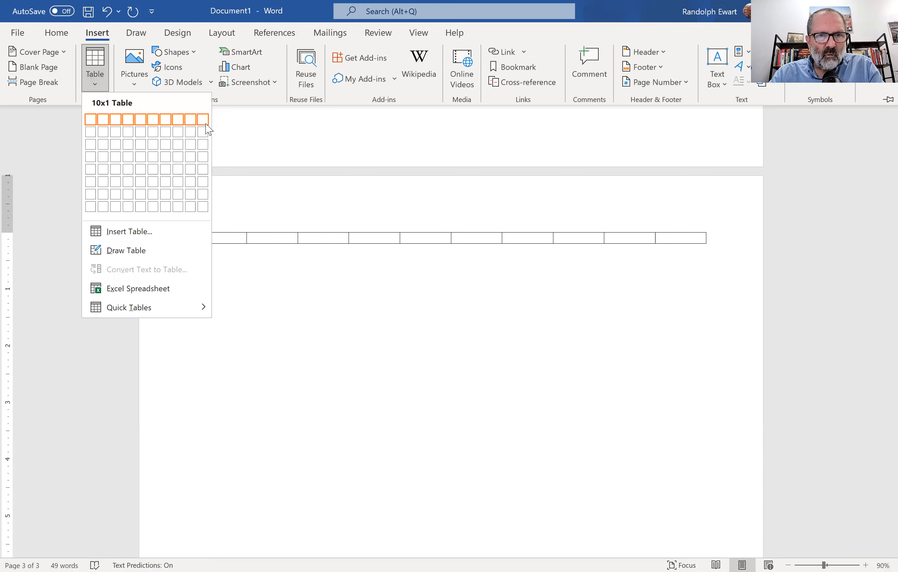
click(145, 234)
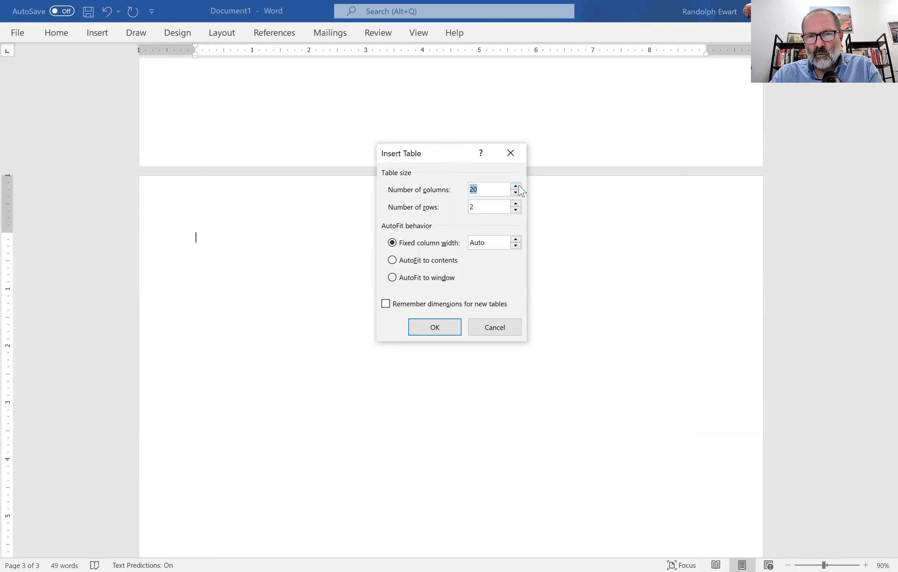
click(443, 331)
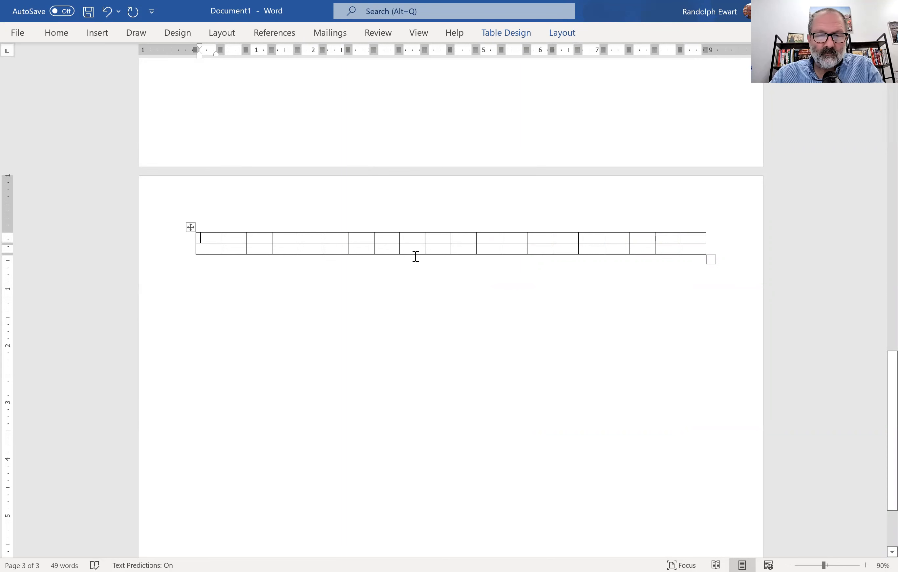
- Split the table's entire second row into 40 columns and 1 row, merging the cells before the split
click(865, 564)
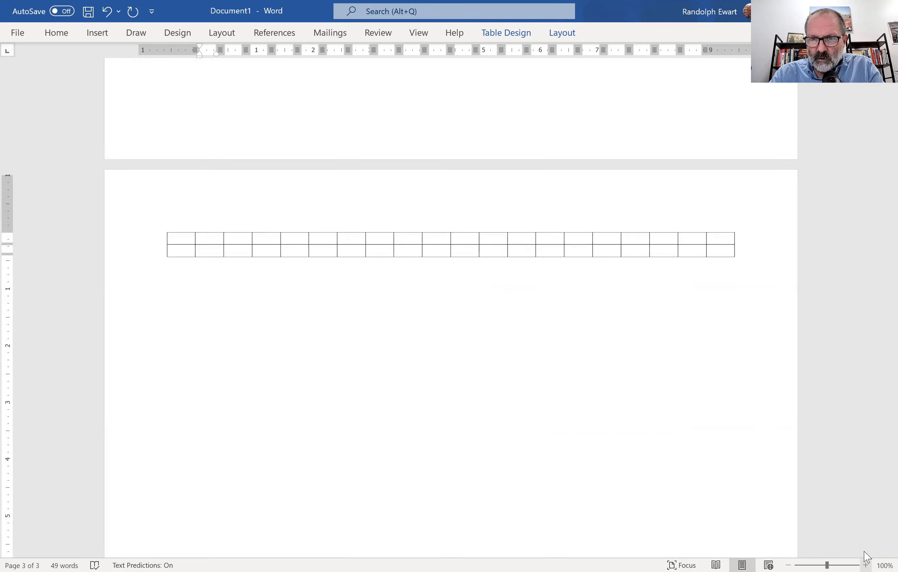
click(865, 564)
click(865, 563)
click(865, 564)
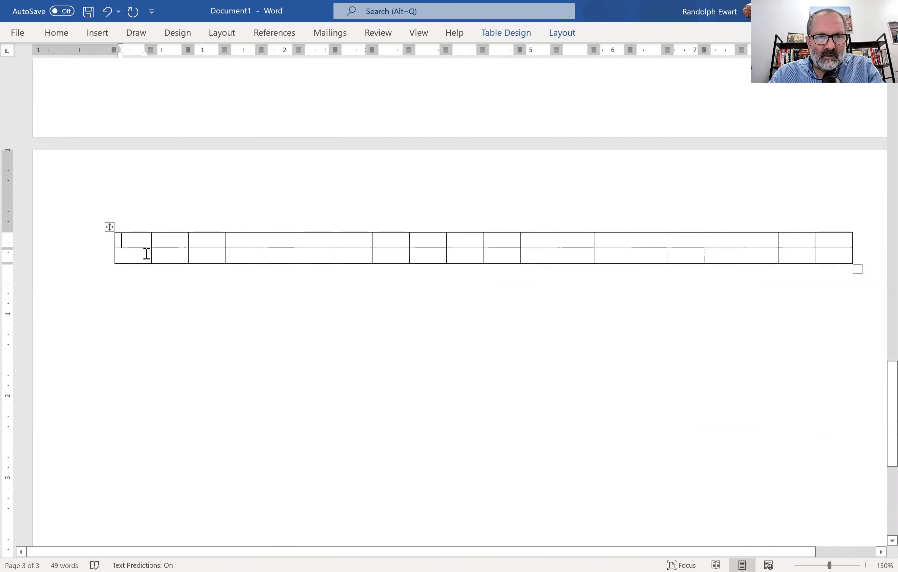
drag(136, 256, 822, 258)
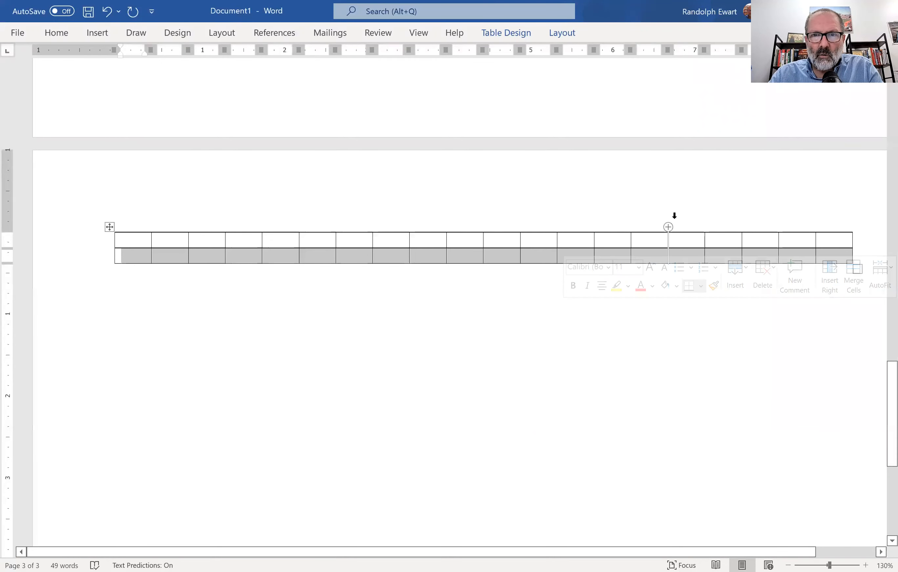
click(563, 38)
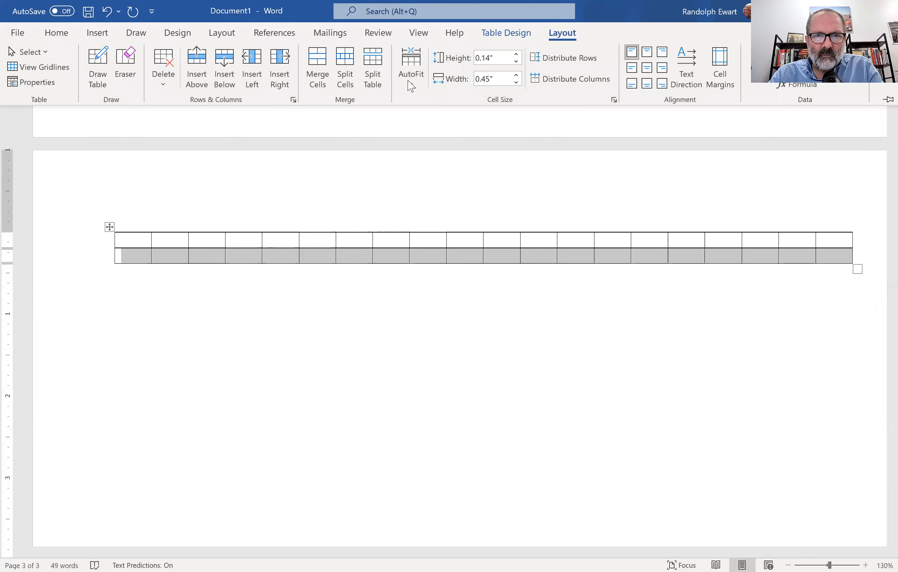
click(341, 80)
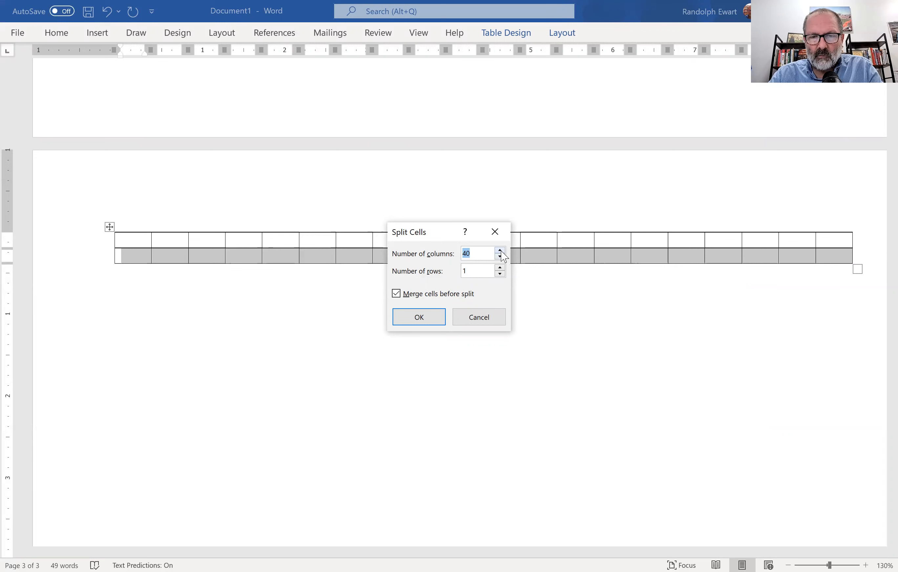
click(435, 318)
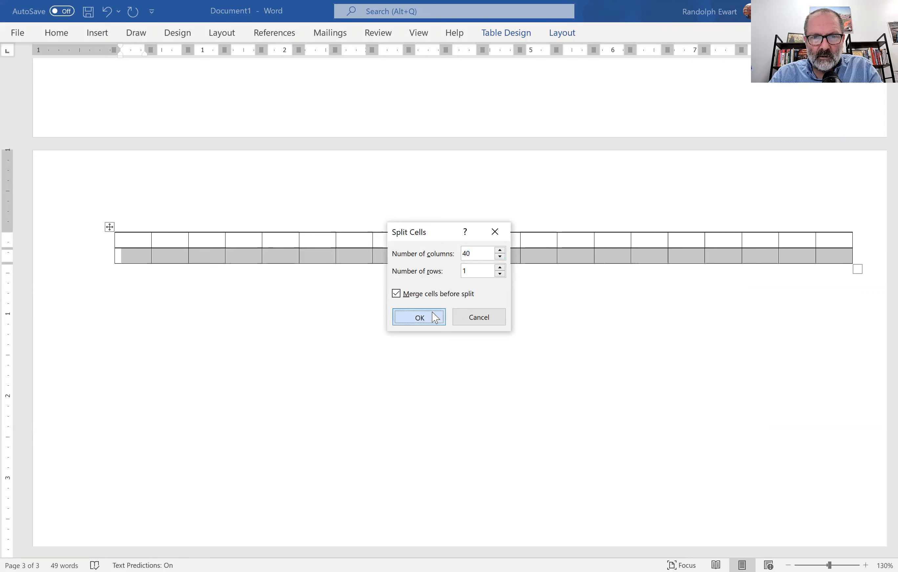
click(411, 308)
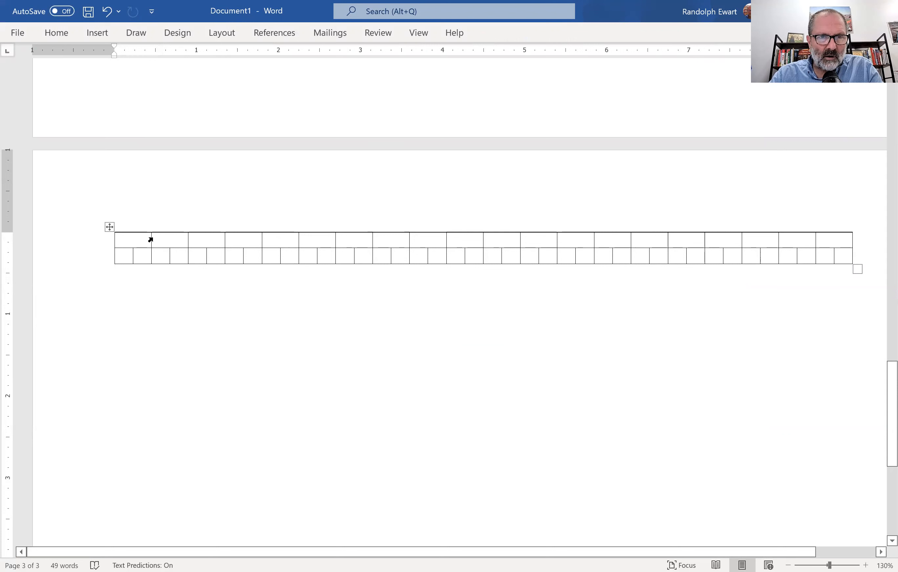
- Merge the second and third cells of the second row and enter 7:00 in the merged cell
double_click(149, 252)
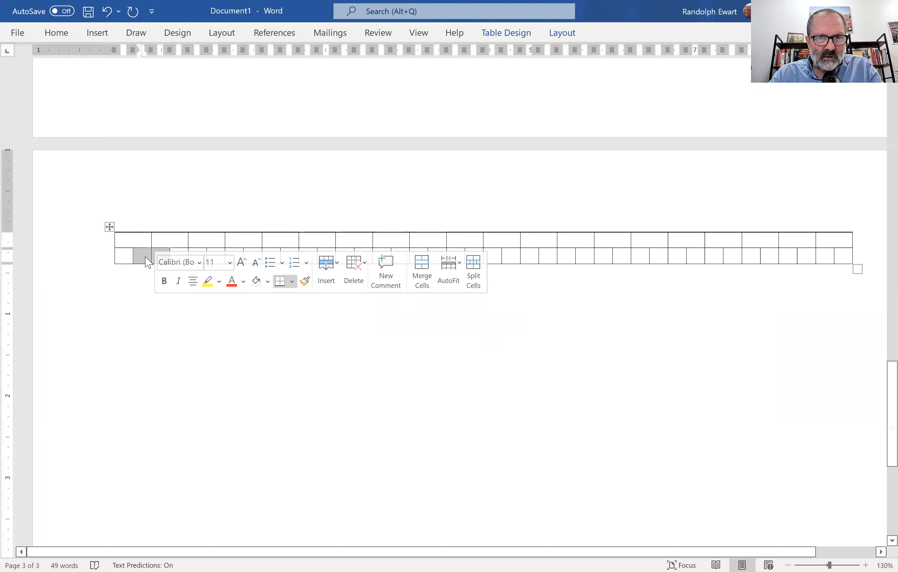
click(144, 255)
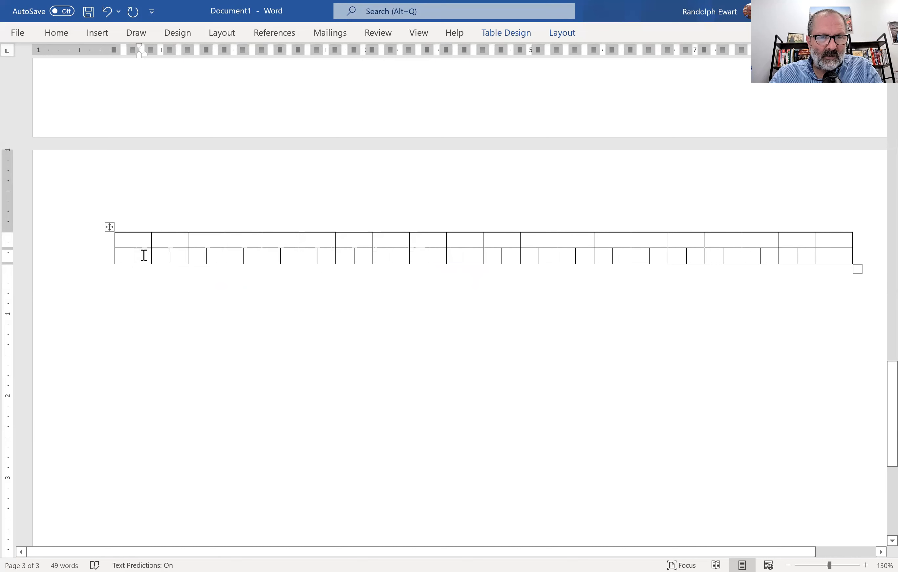
drag(149, 255, 154, 255)
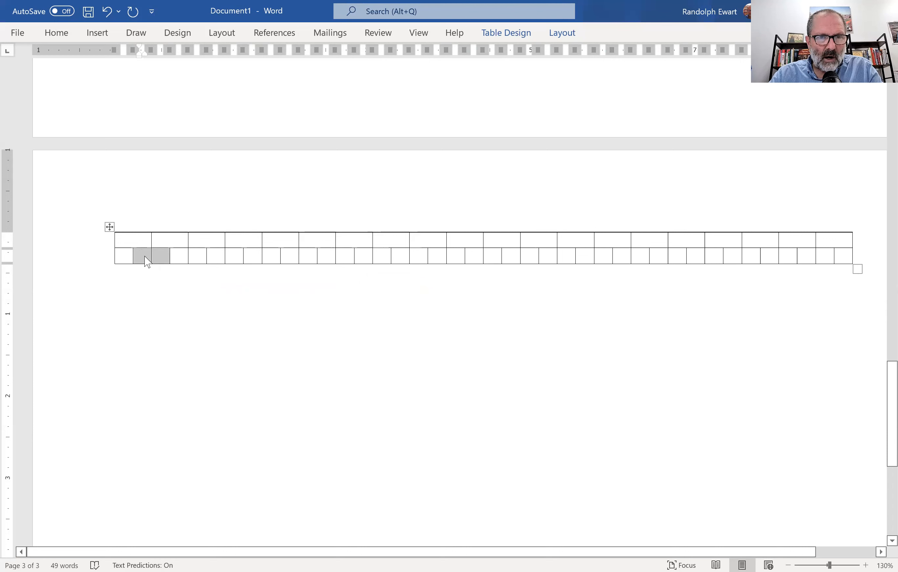
right_click(147, 262)
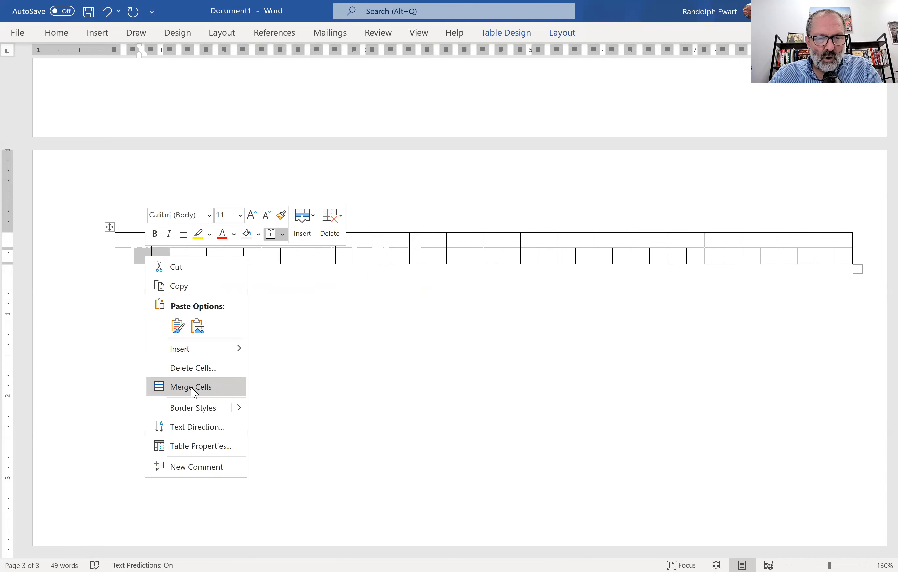
click(194, 393)
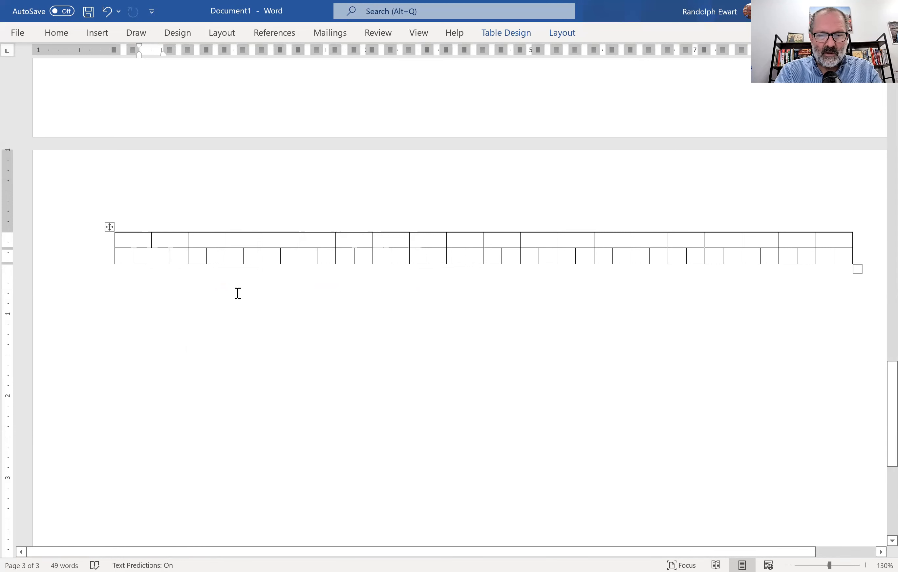
text(7:00)
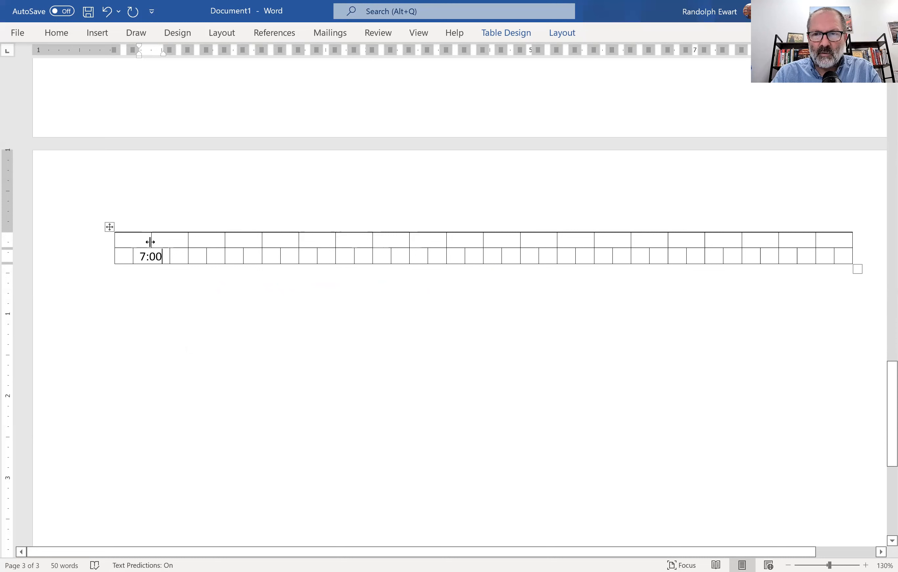
- Merge the second row's remaining cells in pairs after the 7:00 cell, leaving the last cell single
mouse_move(185, 255)
mouse_down()
mouse_move(230, 257)
mouse_move(233, 264)
mouse_up()
right_click(195, 255)
click(230, 386)
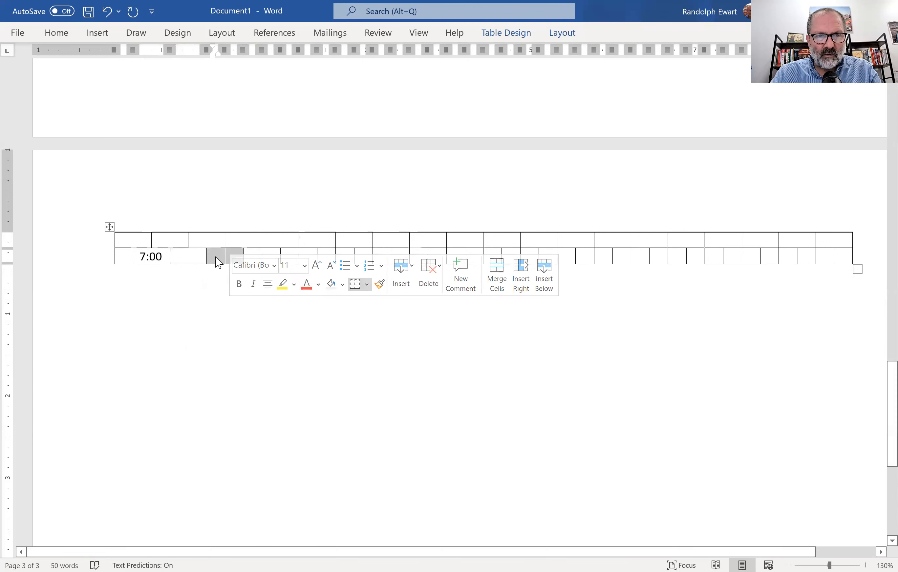
right_click(218, 259)
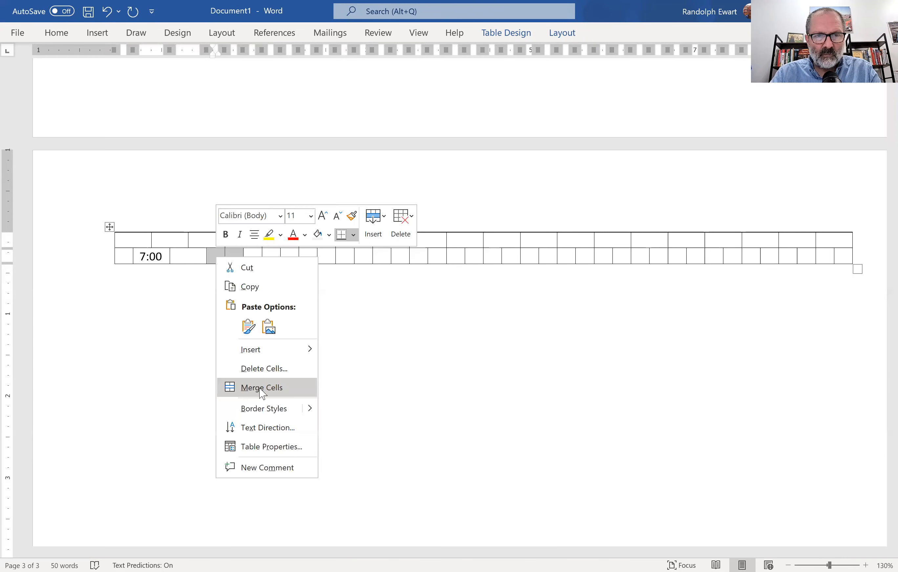
click(262, 388)
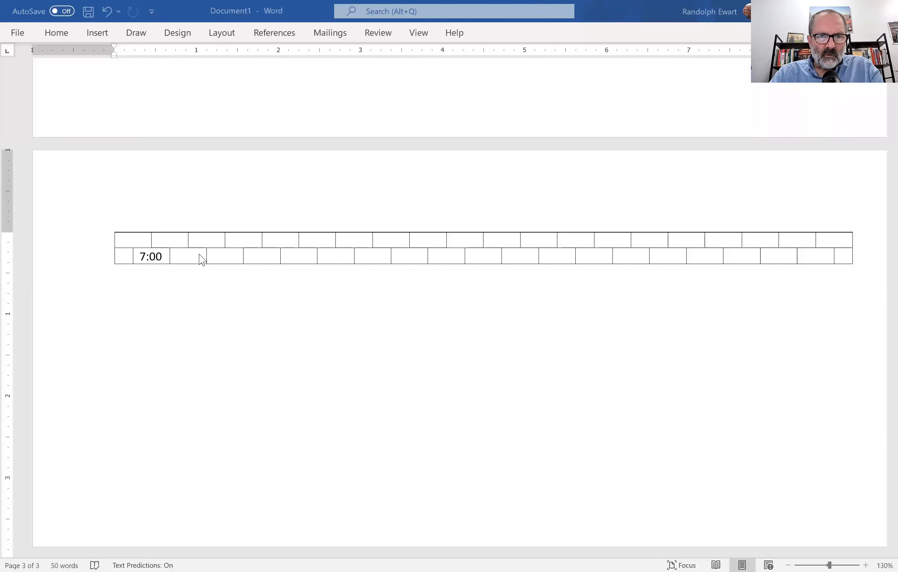
drag(201, 259, 268, 257)
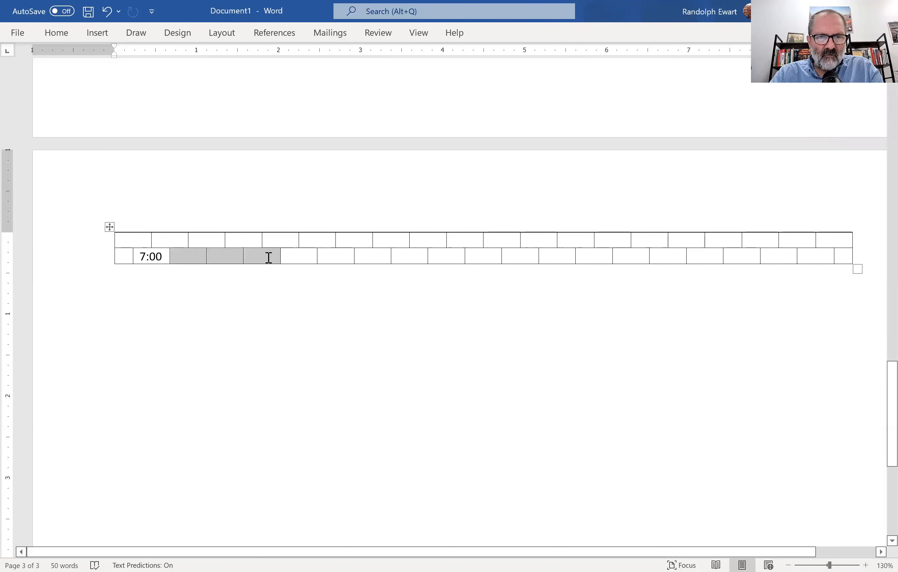
click(245, 256)
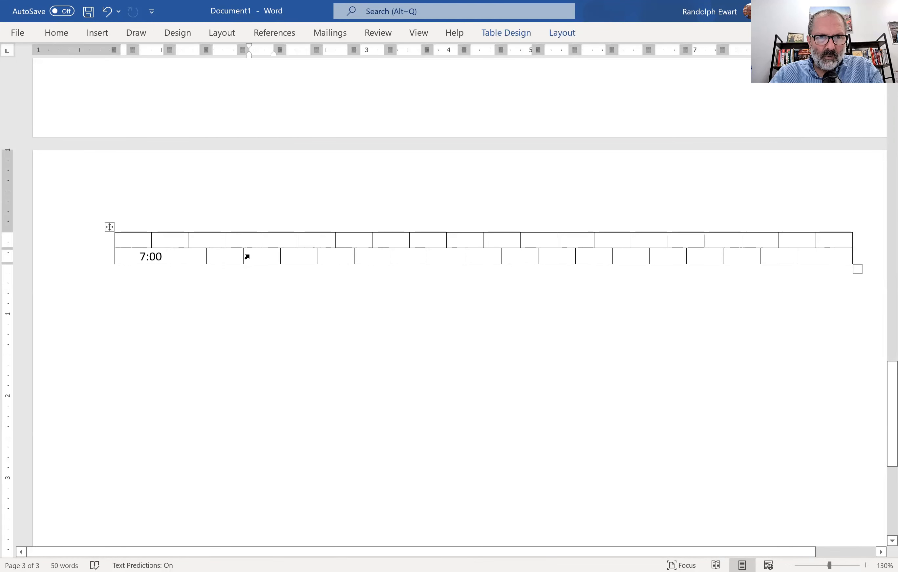
click(245, 256)
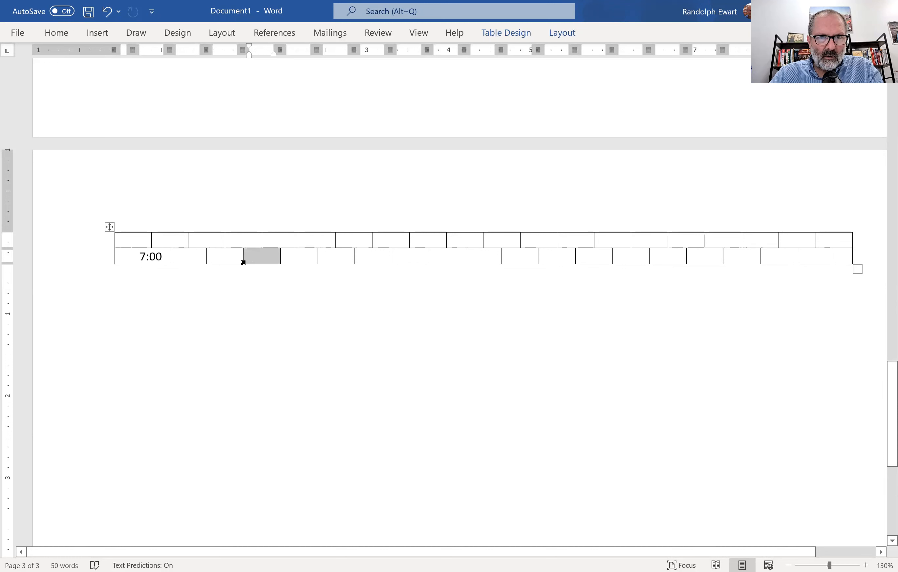
click(235, 276)
click(243, 256)
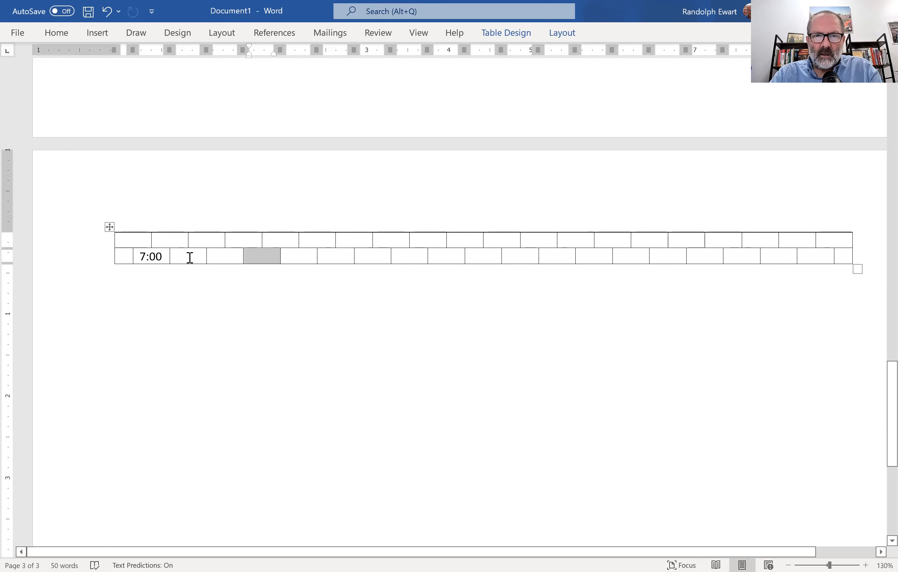
- Examine the finished time and dollar number lines on pages 1 and 2, comparing them with the new table on page 3
scroll(345, 360, up, 8)
scroll(348, 356, up, 15)
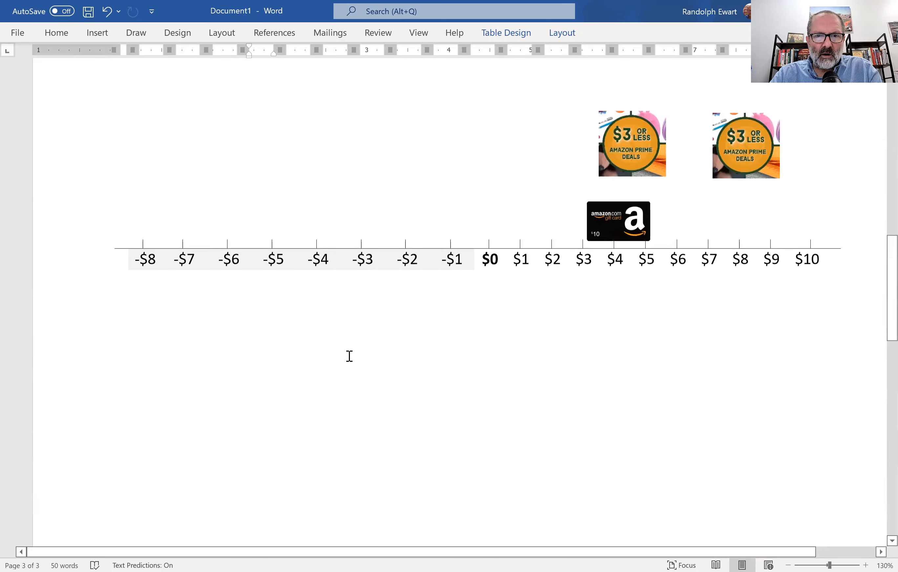
scroll(378, 353, up, 4)
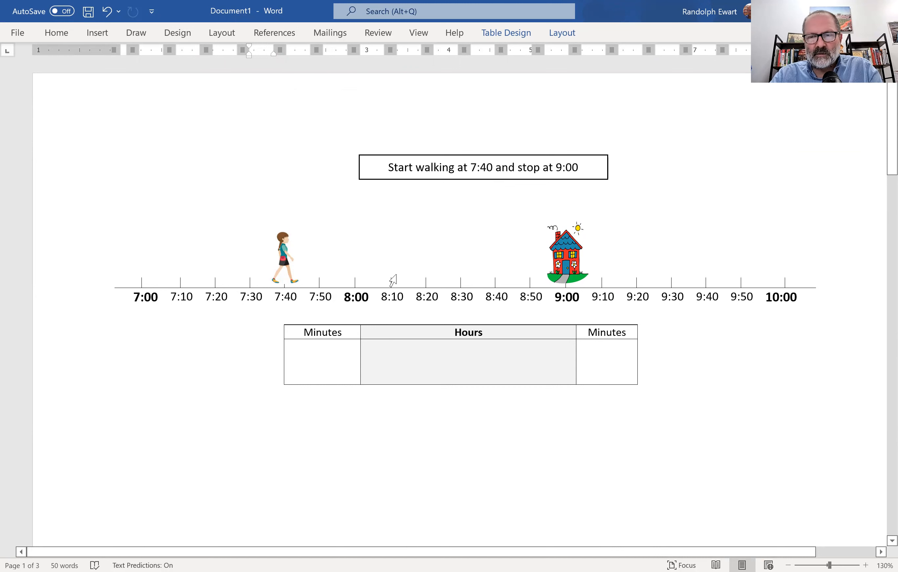
scroll(407, 276, down, 15)
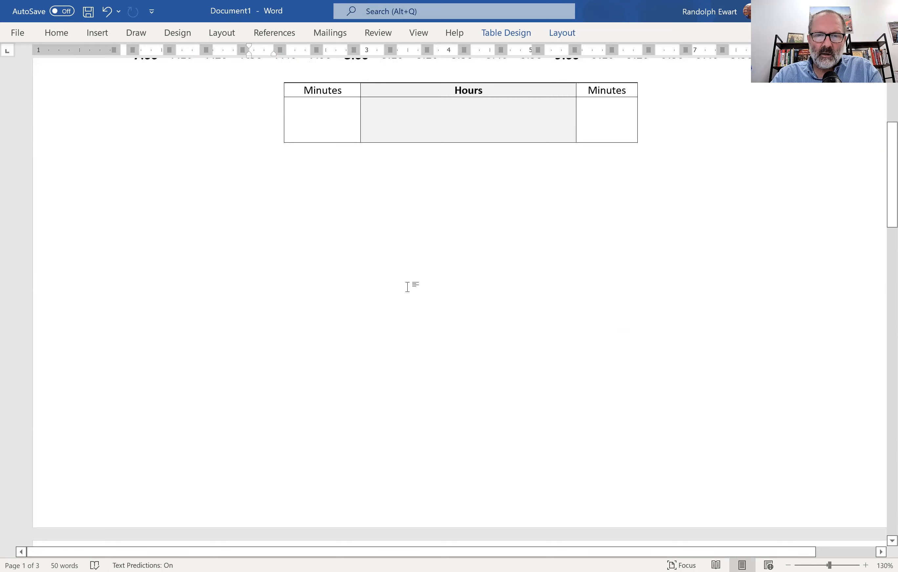
scroll(408, 287, down, 20)
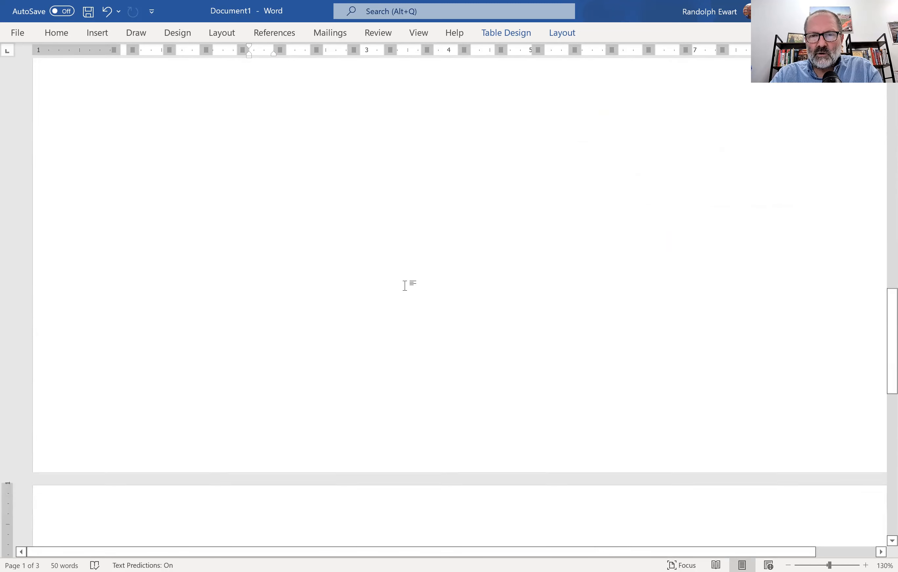
scroll(392, 329, down, 1)
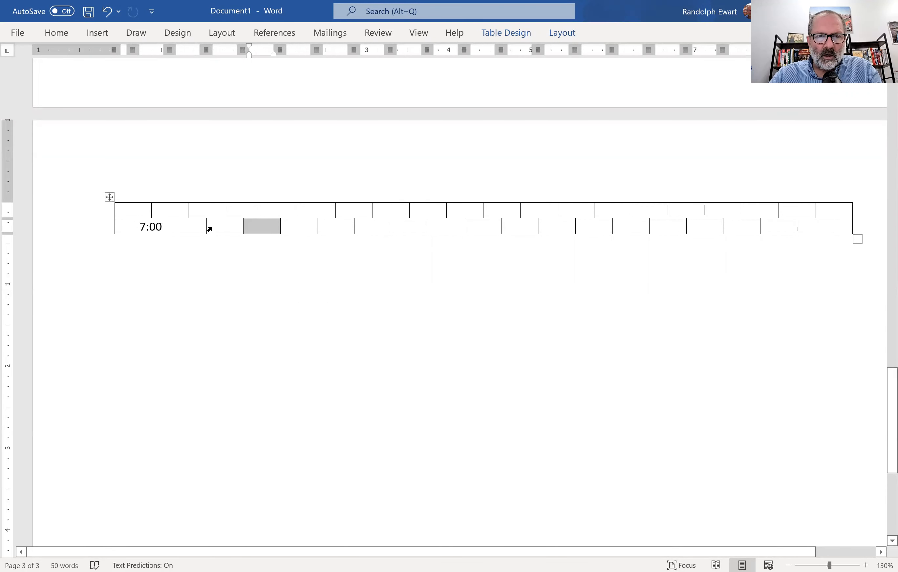
scroll(381, 284, up, 15)
scroll(381, 284, down, 4)
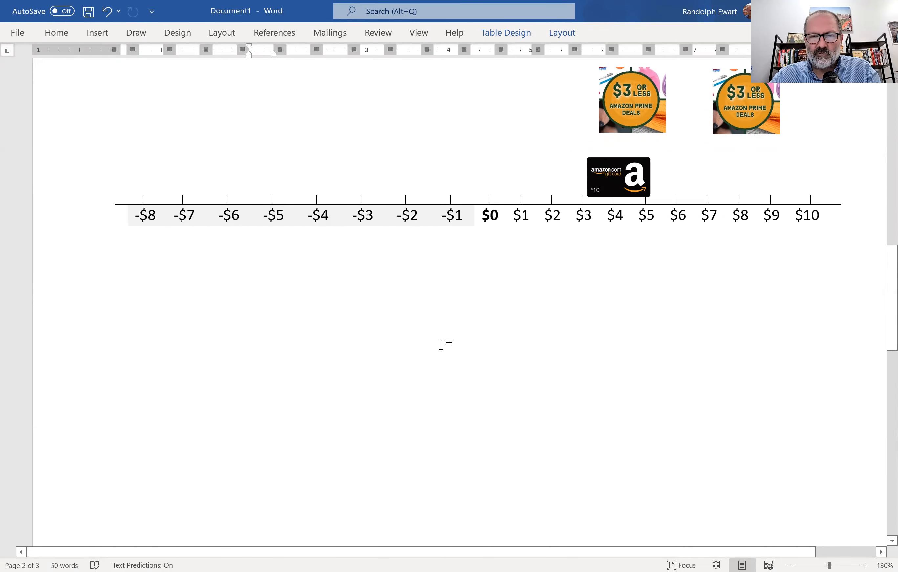
scroll(438, 343, down, 10)
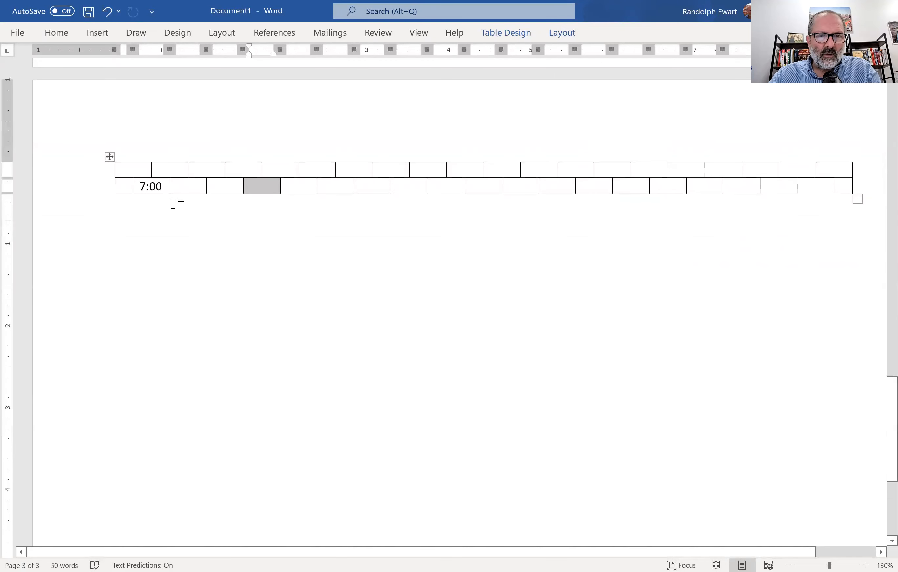
drag(167, 189, 457, 190)
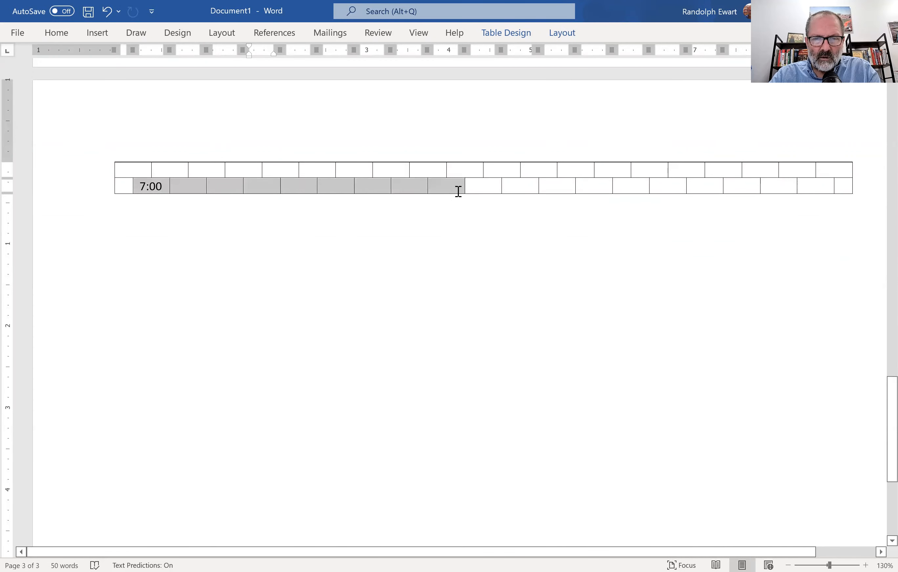
click(341, 225)
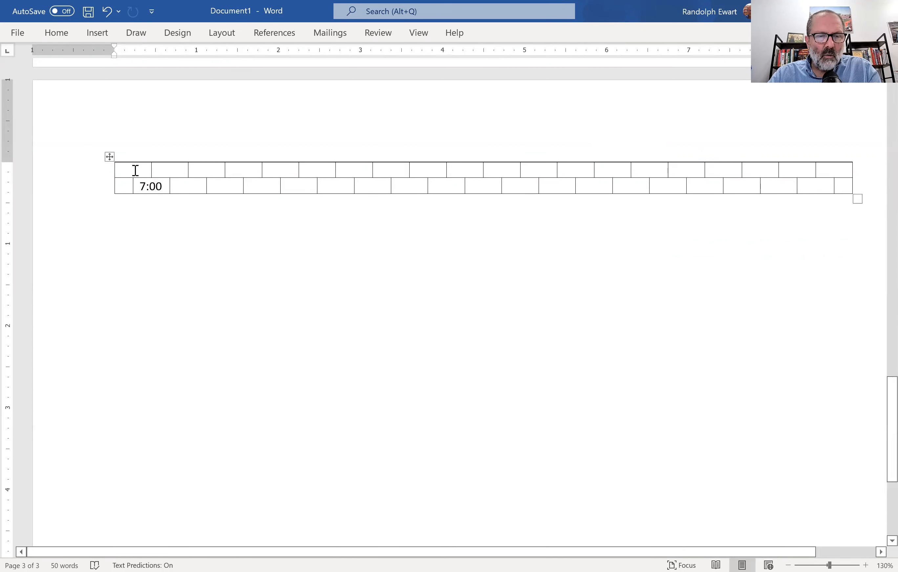
- Remove the outer left and right borders from the table's entire first row, keeping the inner vertical lines
drag(133, 170, 552, 172)
click(462, 171)
drag(132, 172, 832, 172)
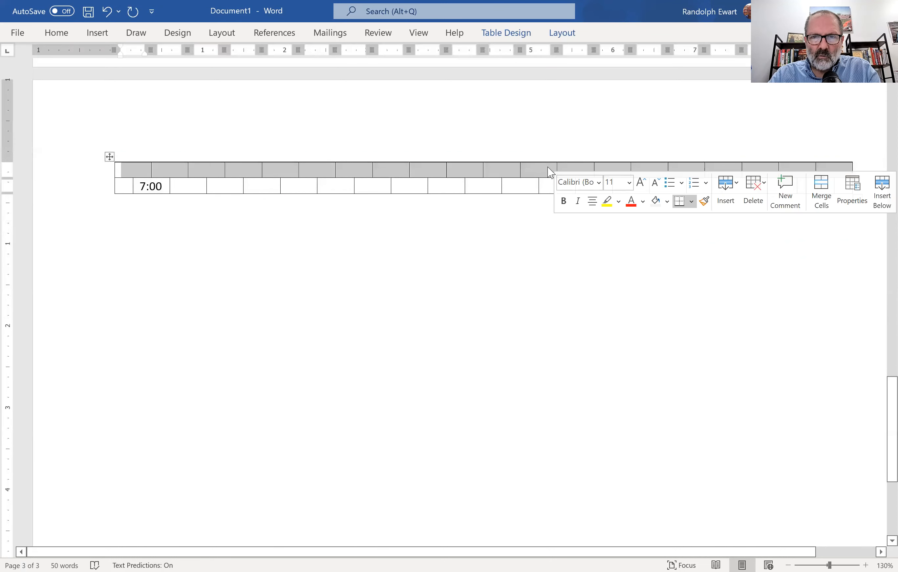
right_click(528, 172)
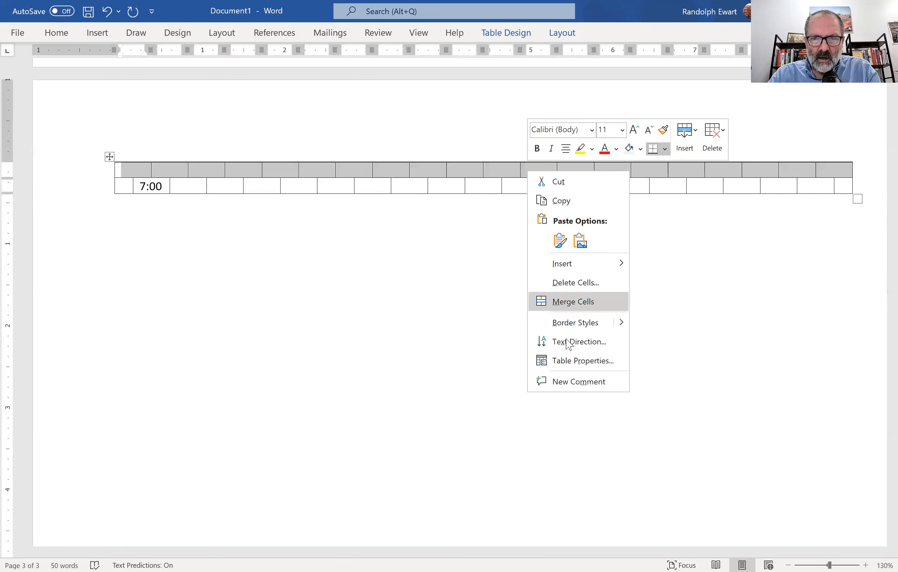
click(575, 362)
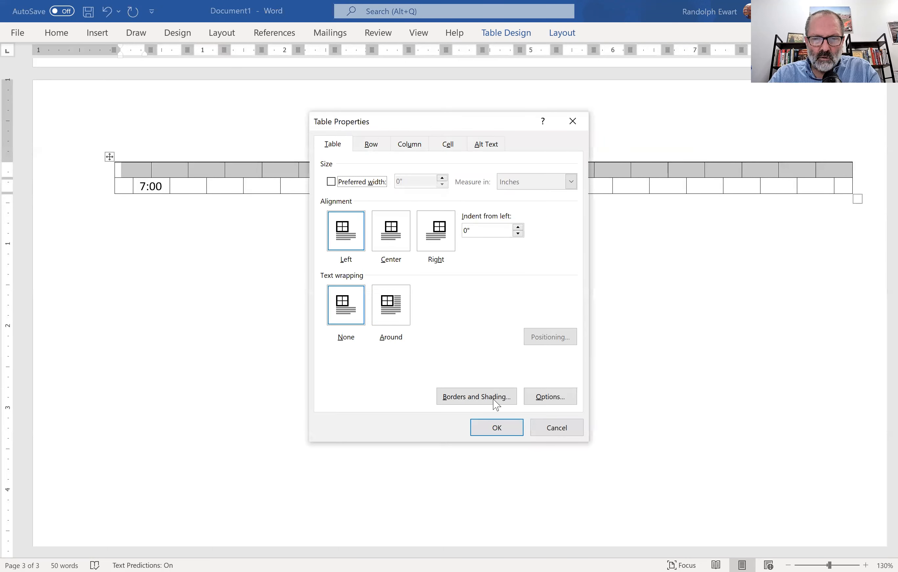
click(475, 402)
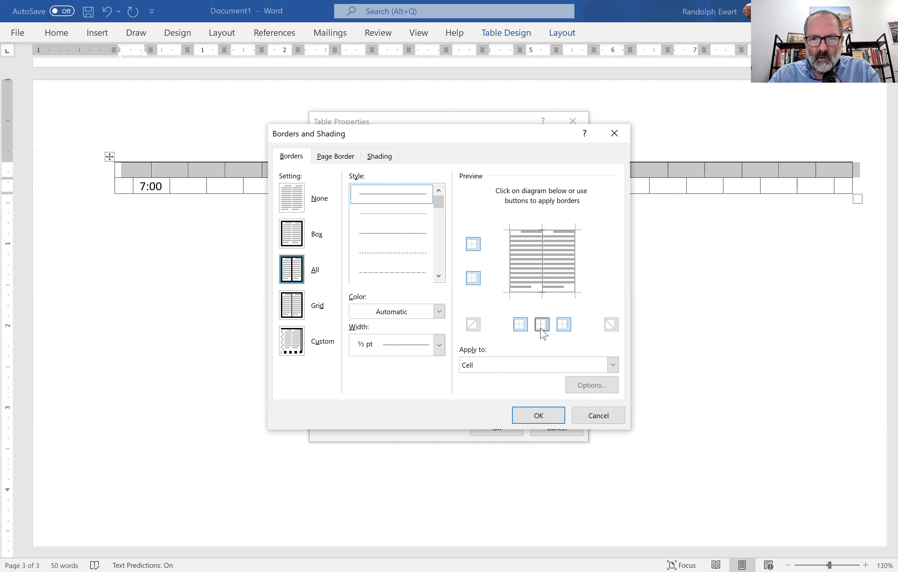
click(522, 330)
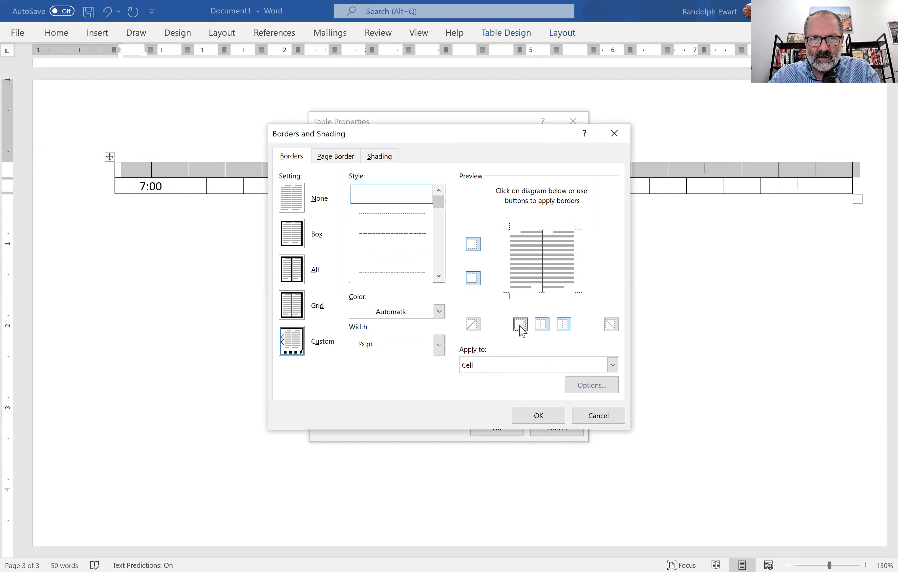
click(564, 330)
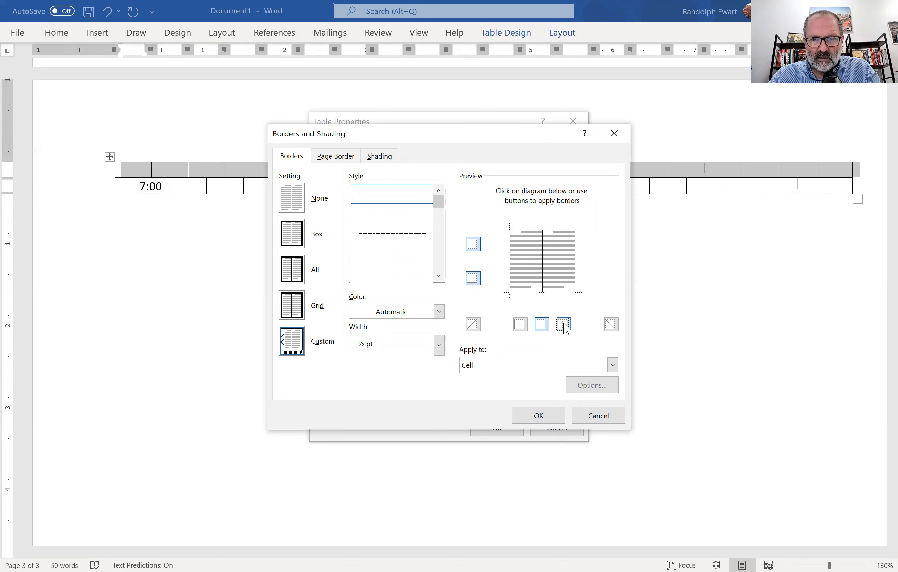
click(544, 417)
click(497, 428)
click(501, 294)
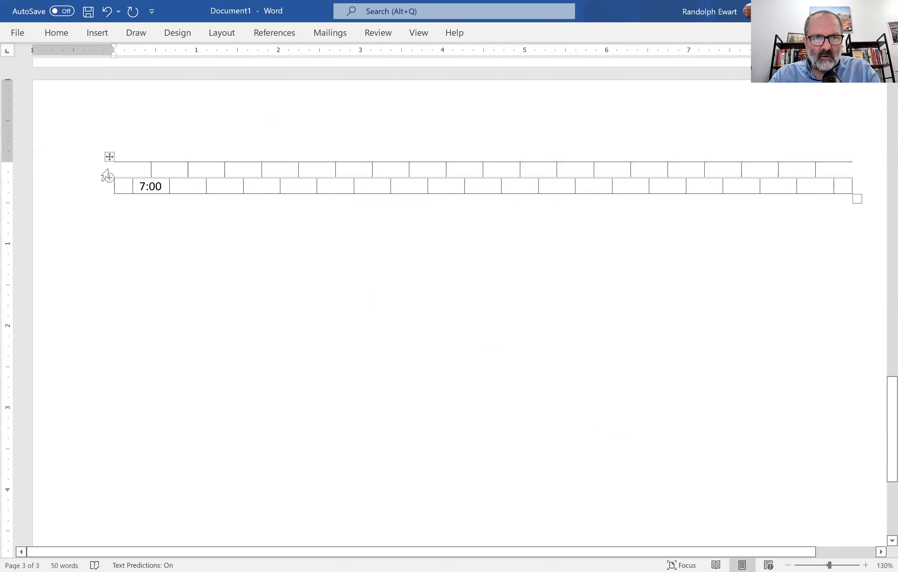
click(117, 168)
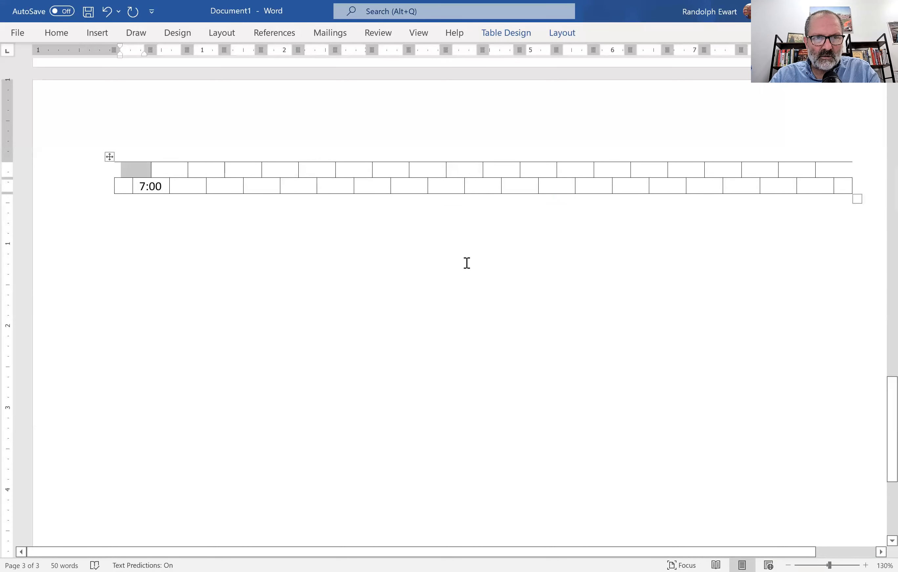
click(816, 173)
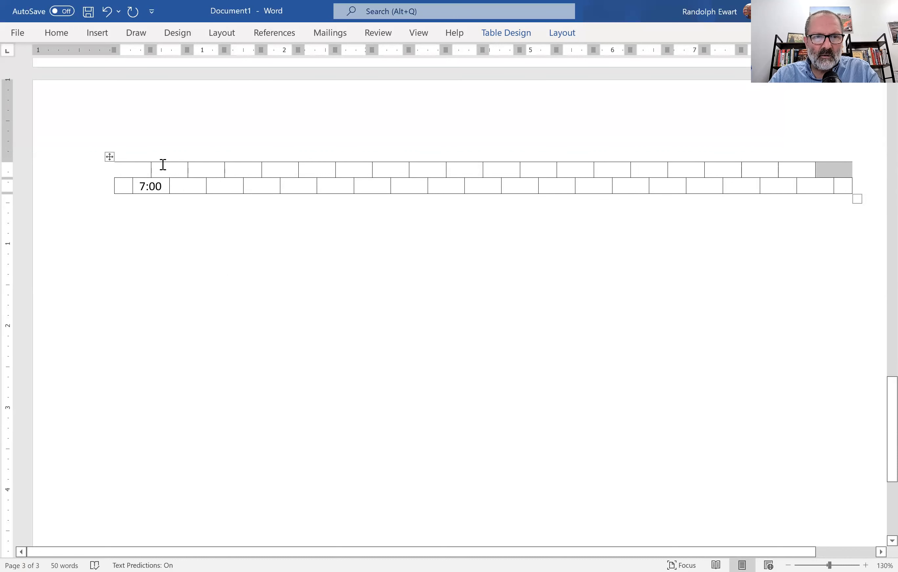
- Remove the top border from the table's entire first row
drag(139, 166, 816, 168)
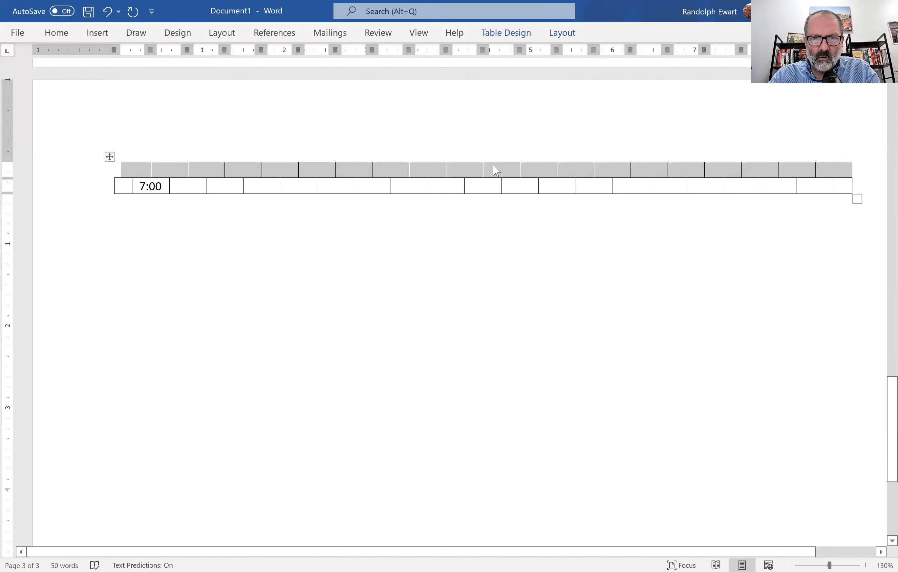
right_click(456, 167)
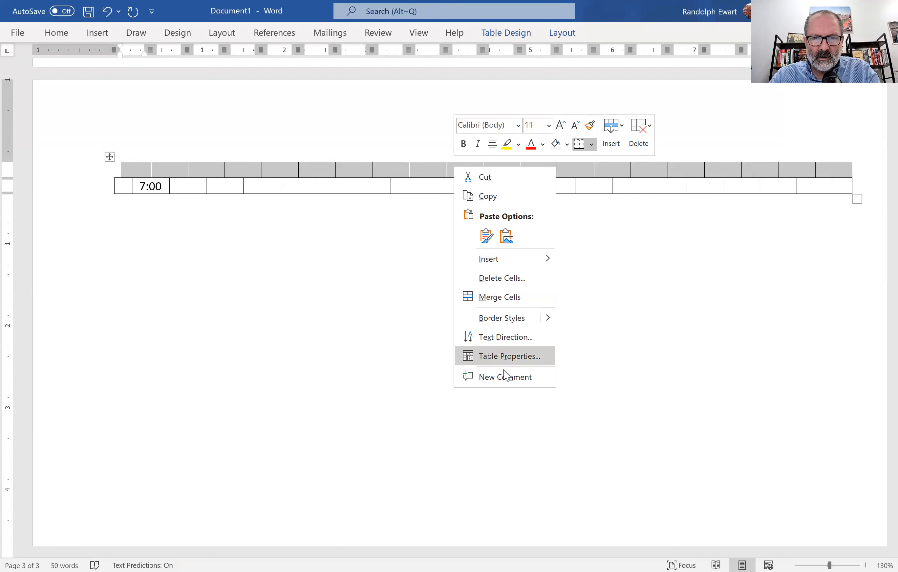
click(509, 358)
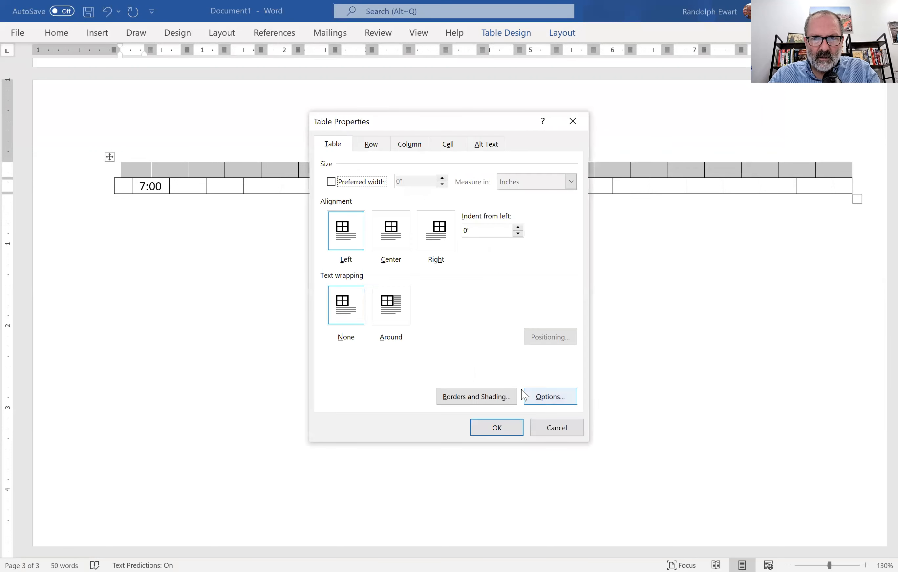
click(496, 397)
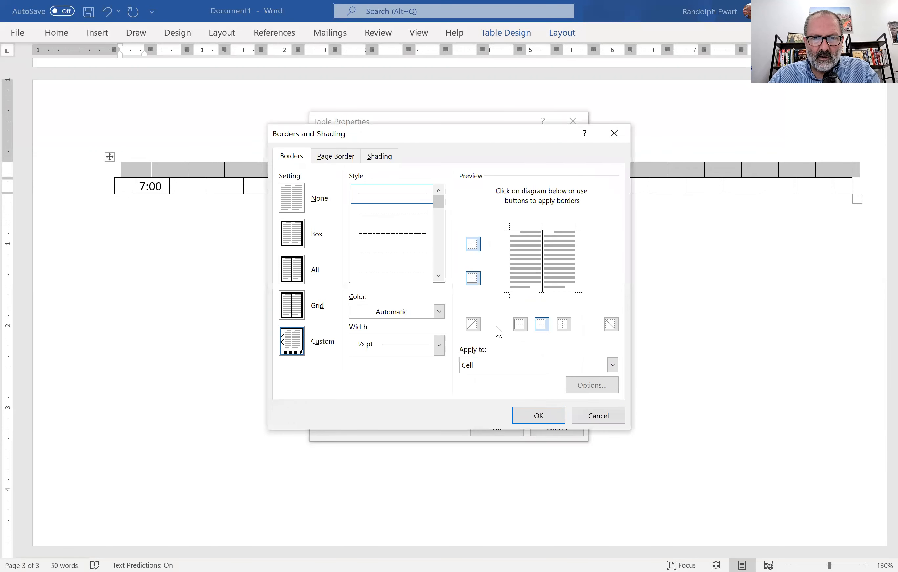
click(474, 247)
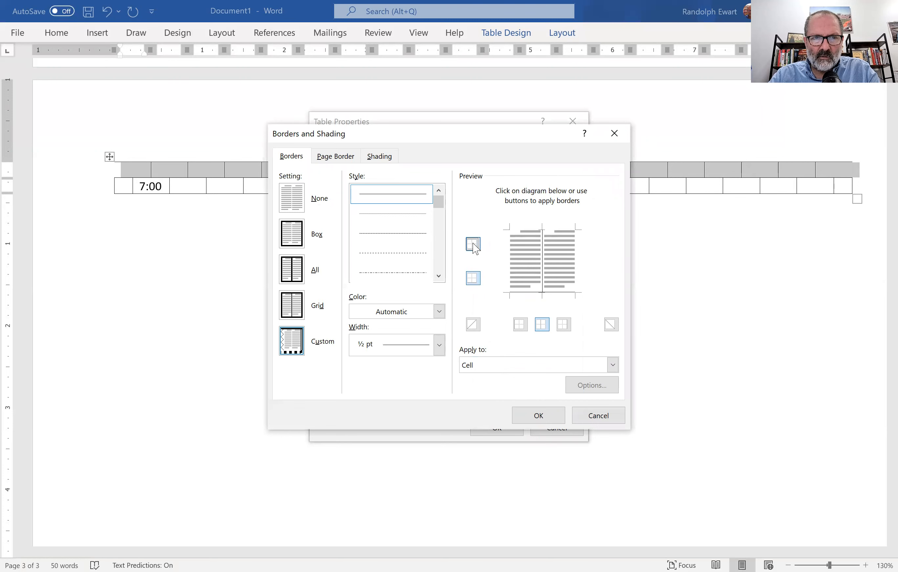
click(550, 418)
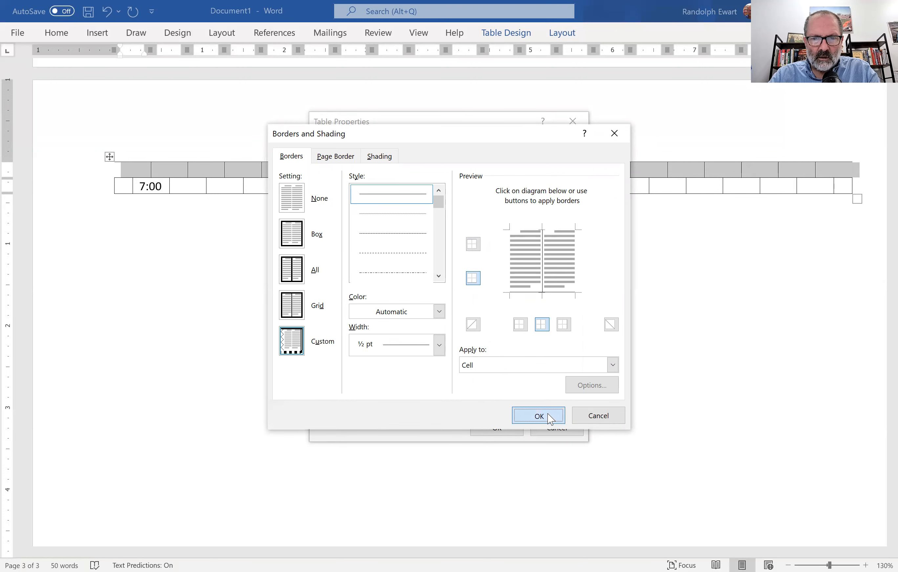
click(509, 427)
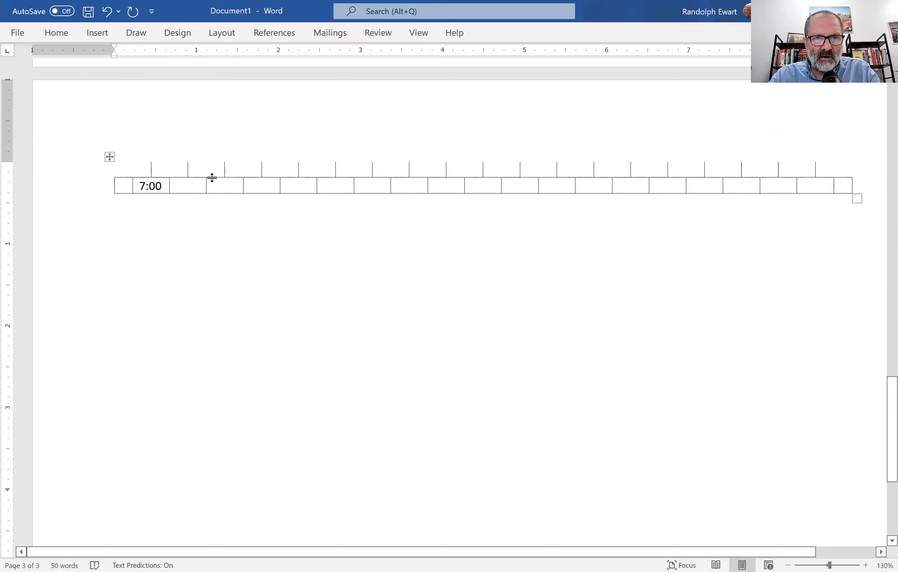
- Reduce the font size of the table's entire first row to shorten the tick marks
drag(212, 177, 214, 173)
click(132, 168)
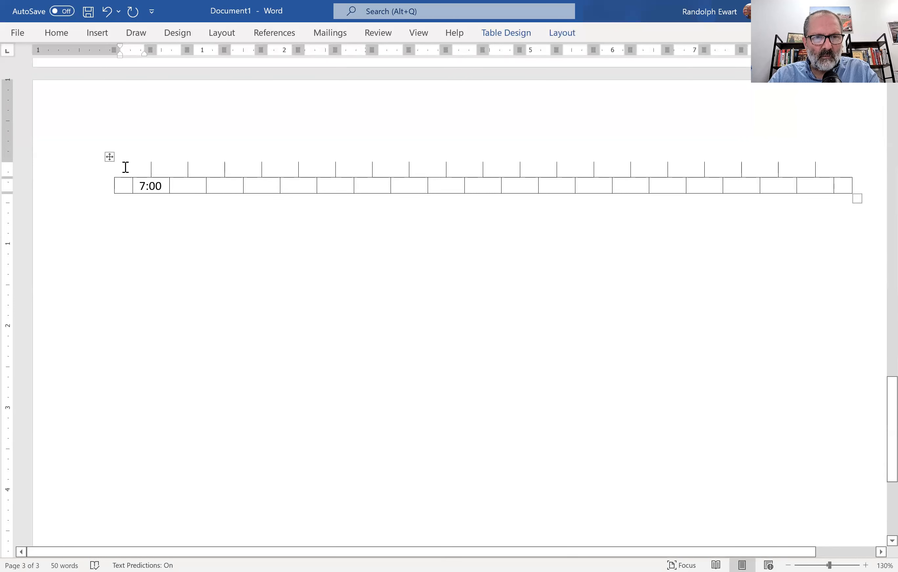
drag(136, 168, 822, 171)
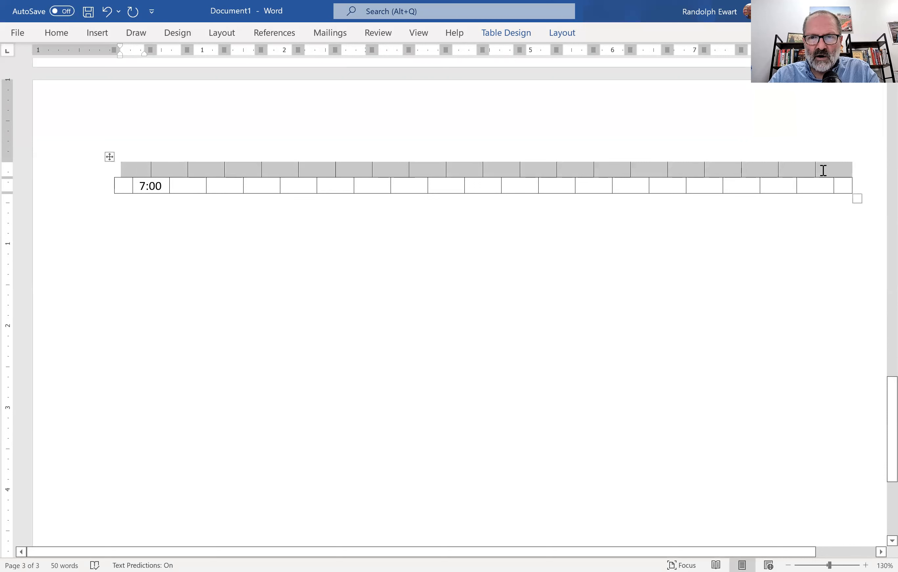
right_click(422, 171)
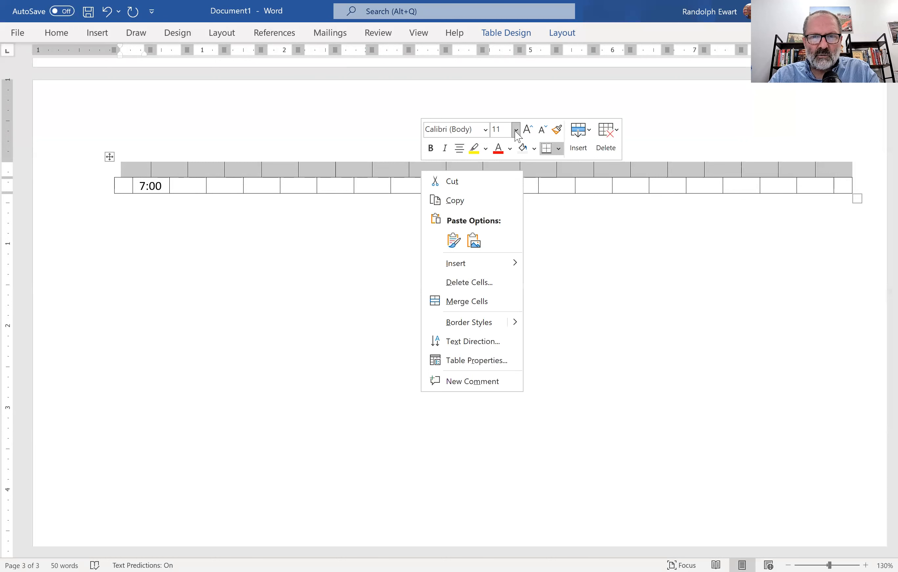
click(516, 132)
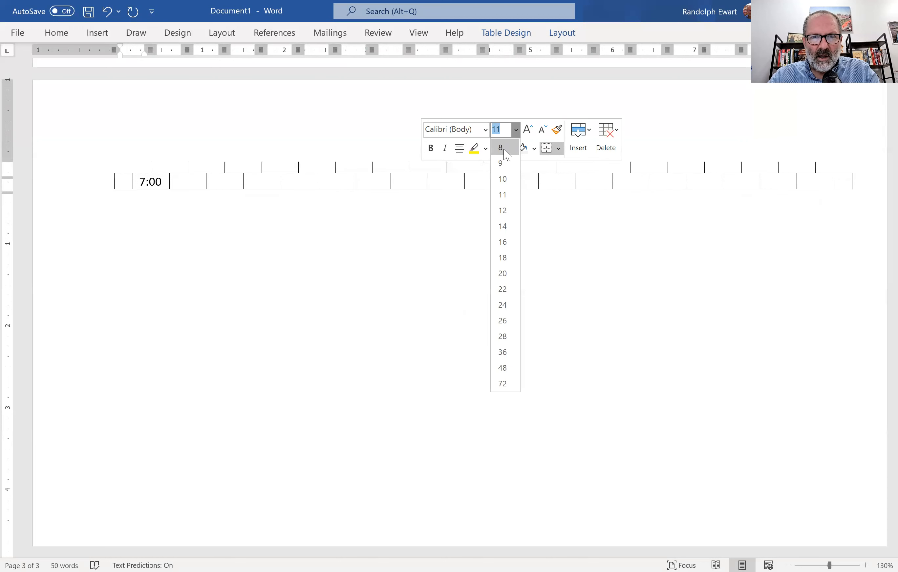